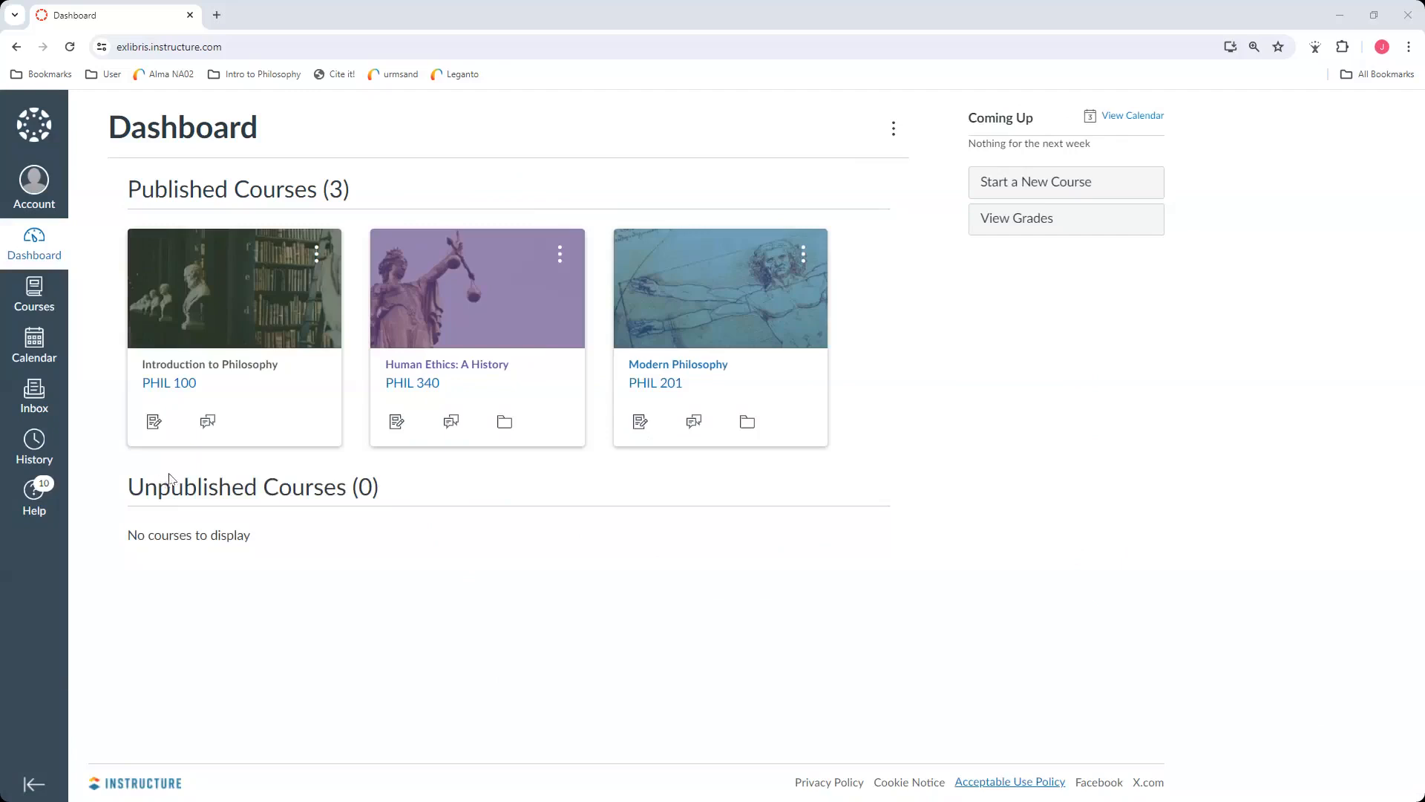
# Step: Start a new reading list from scratch in the Human Ethics: A History course's materials, keeping the course title as list name
pyautogui.click(459, 365)
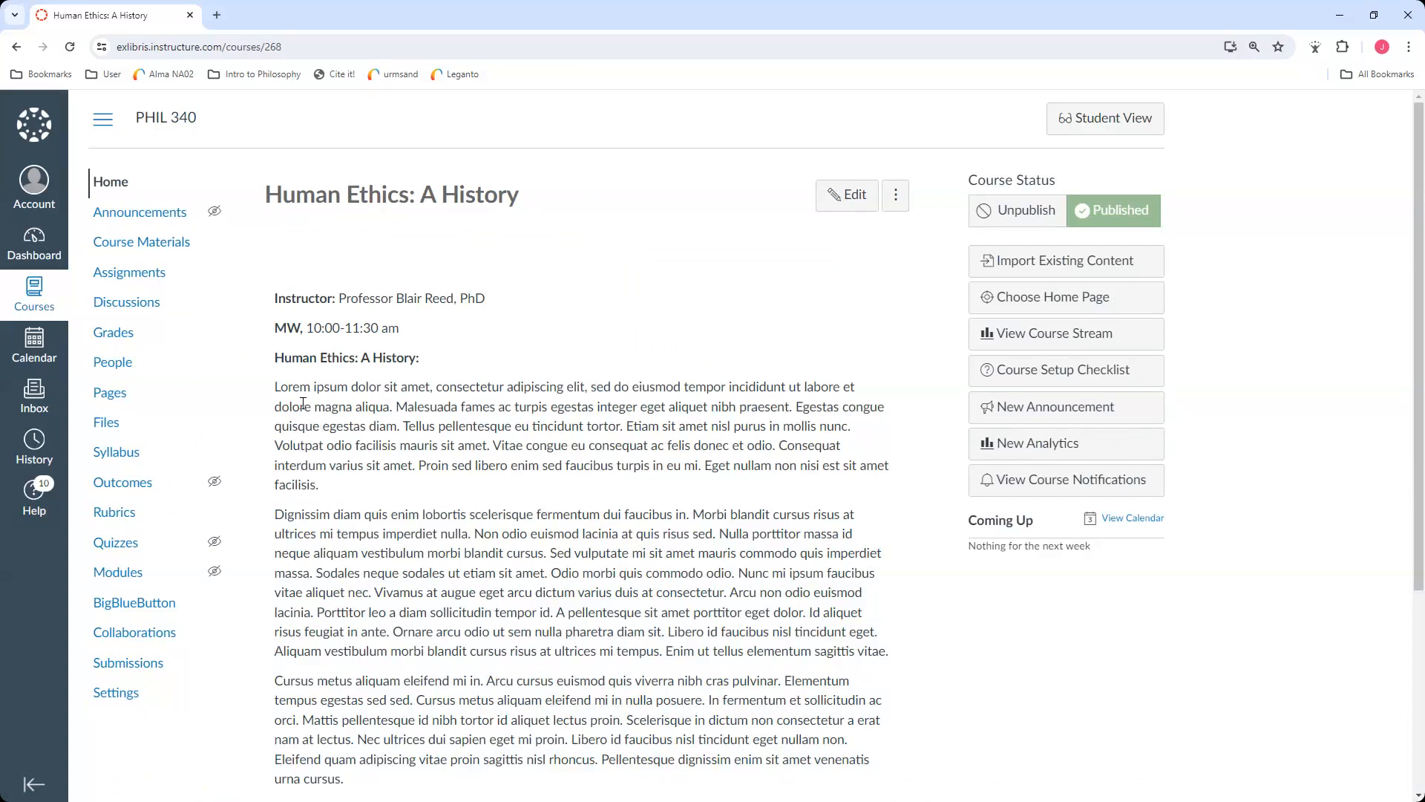
pyautogui.click(159, 248)
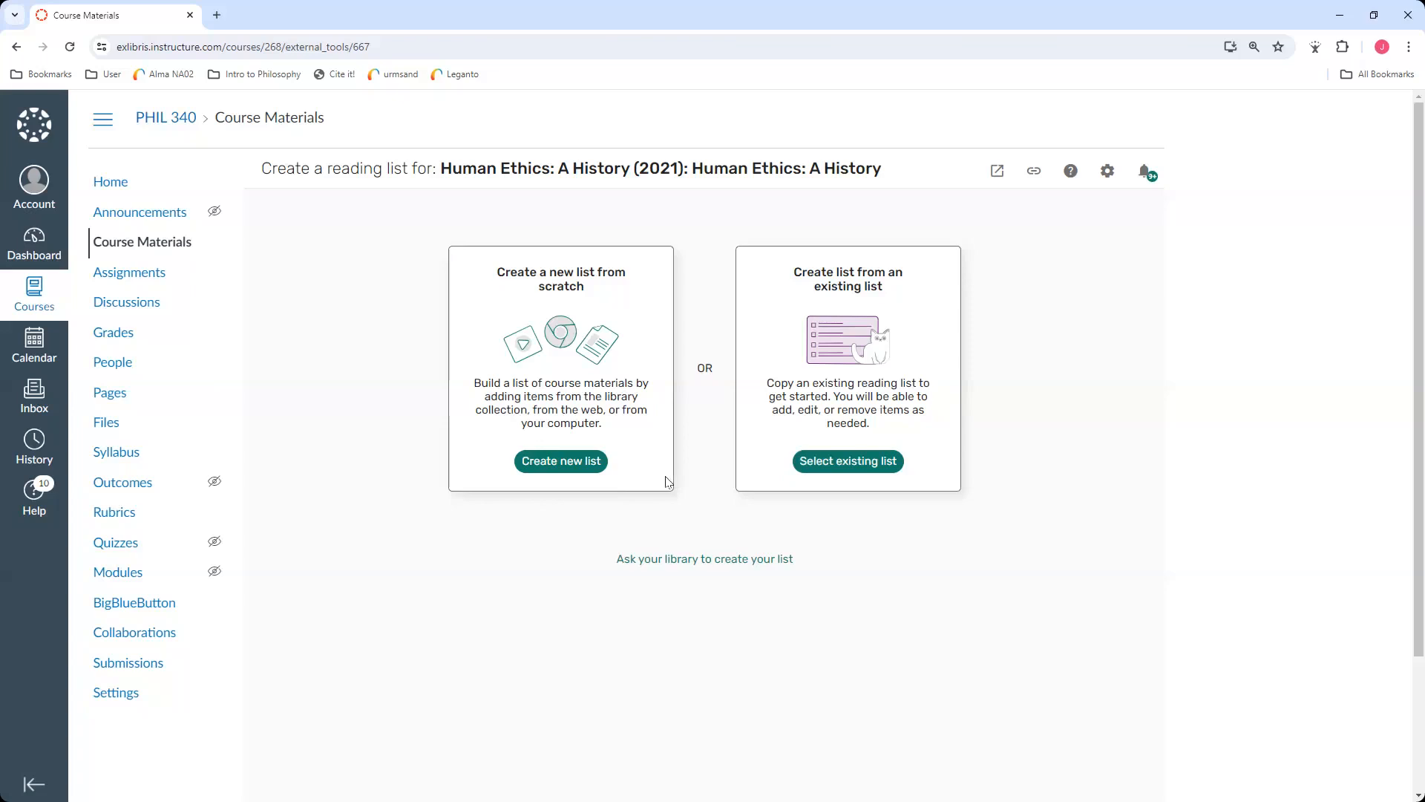
pyautogui.click(571, 466)
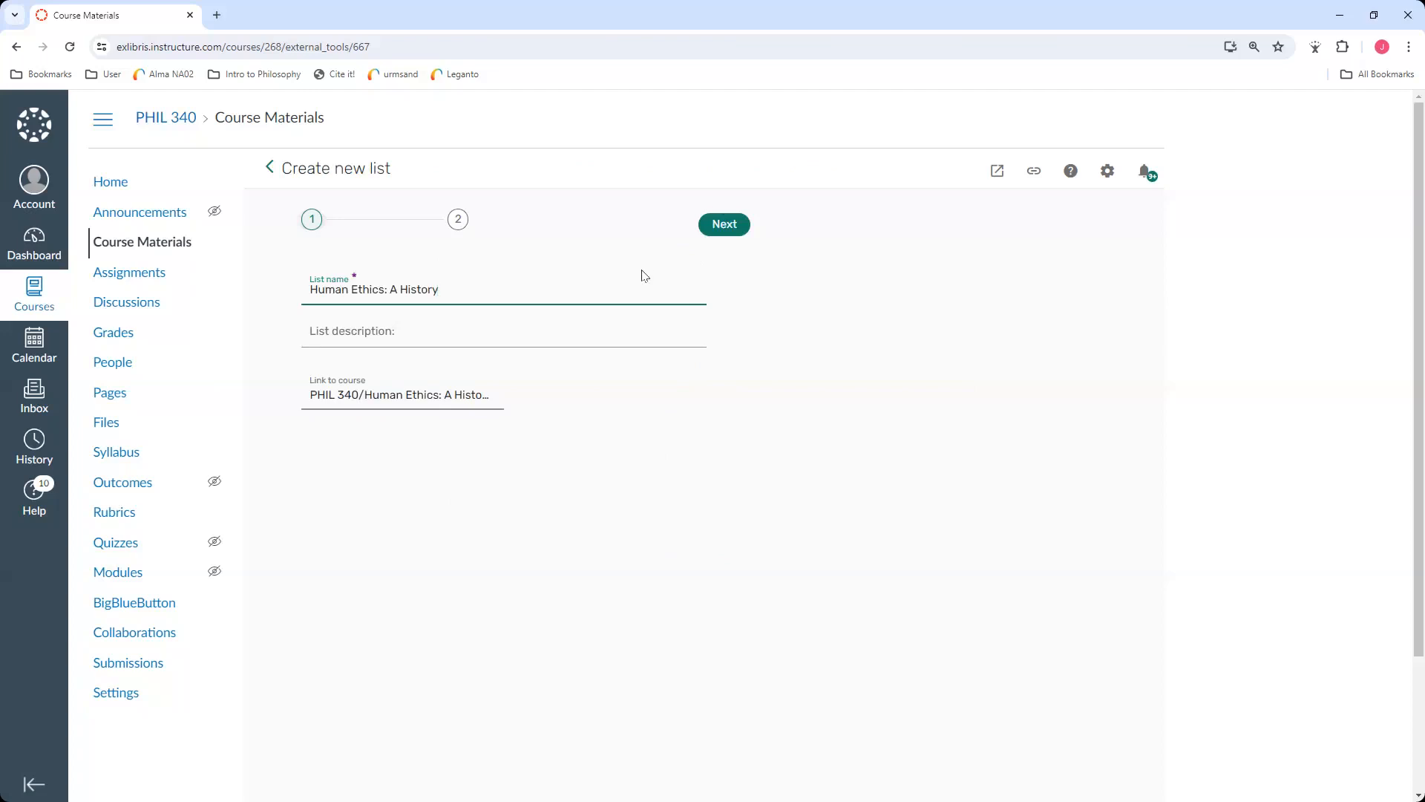
pyautogui.click(734, 225)
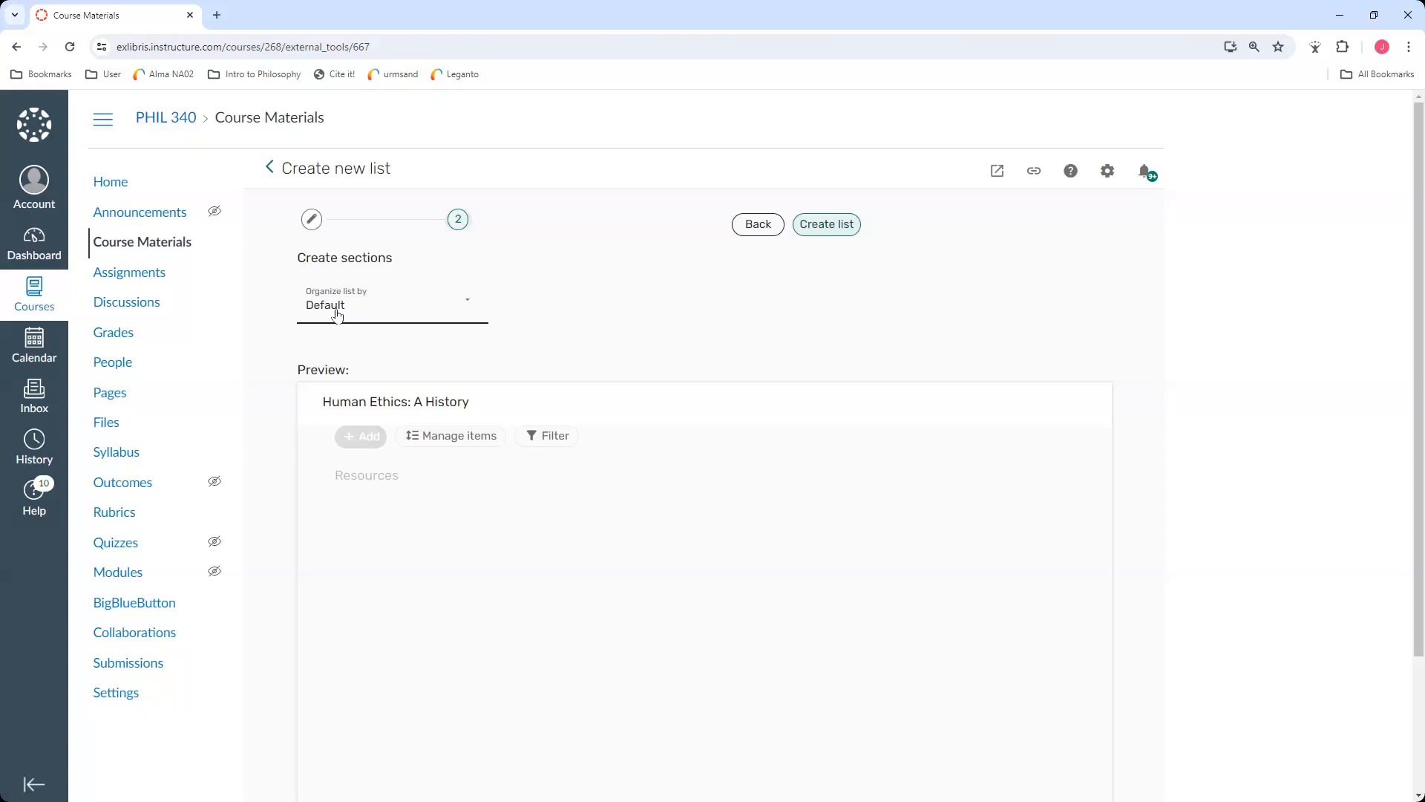
# Step: Try organizing the new list by Weeks with 12 sections and check the section preview
pyautogui.click(337, 315)
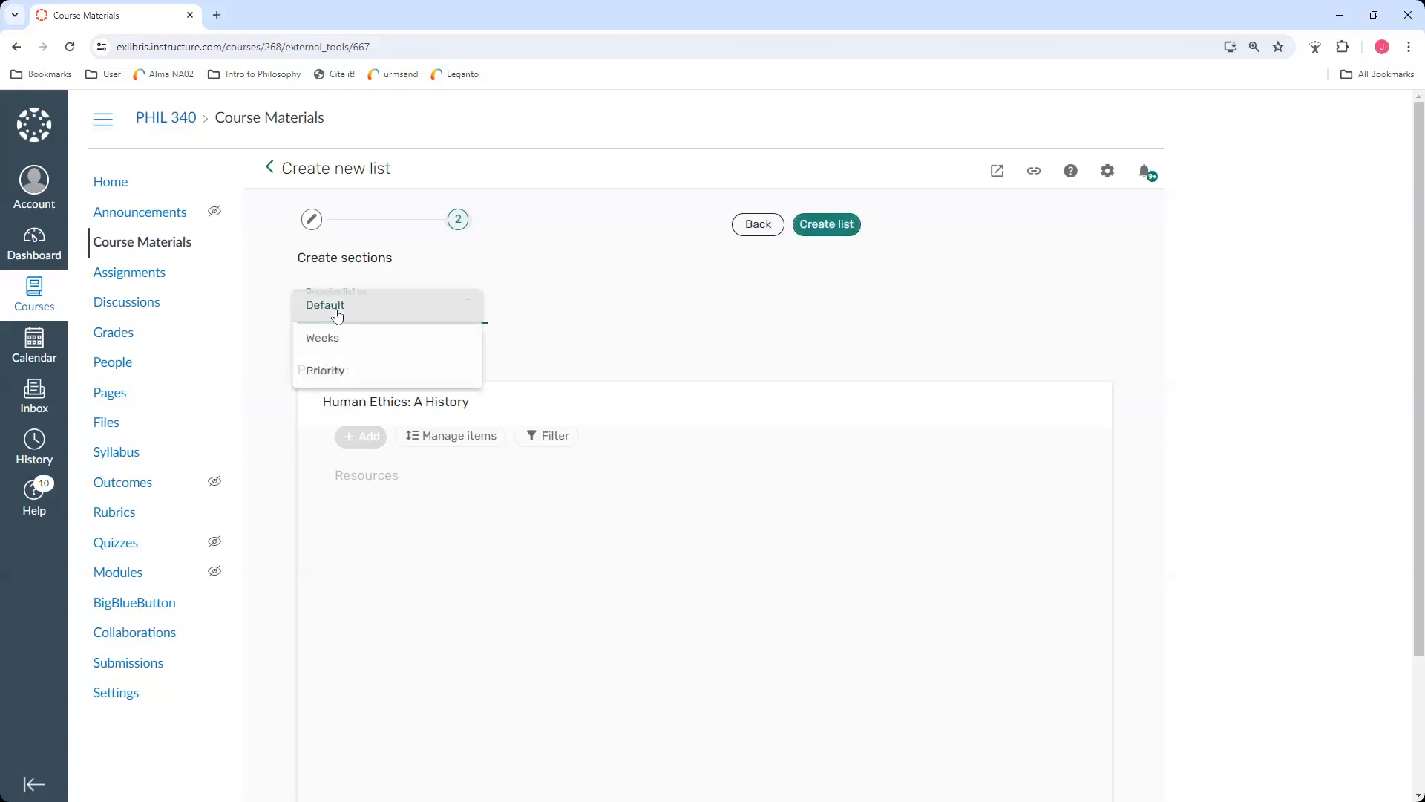
pyautogui.click(354, 353)
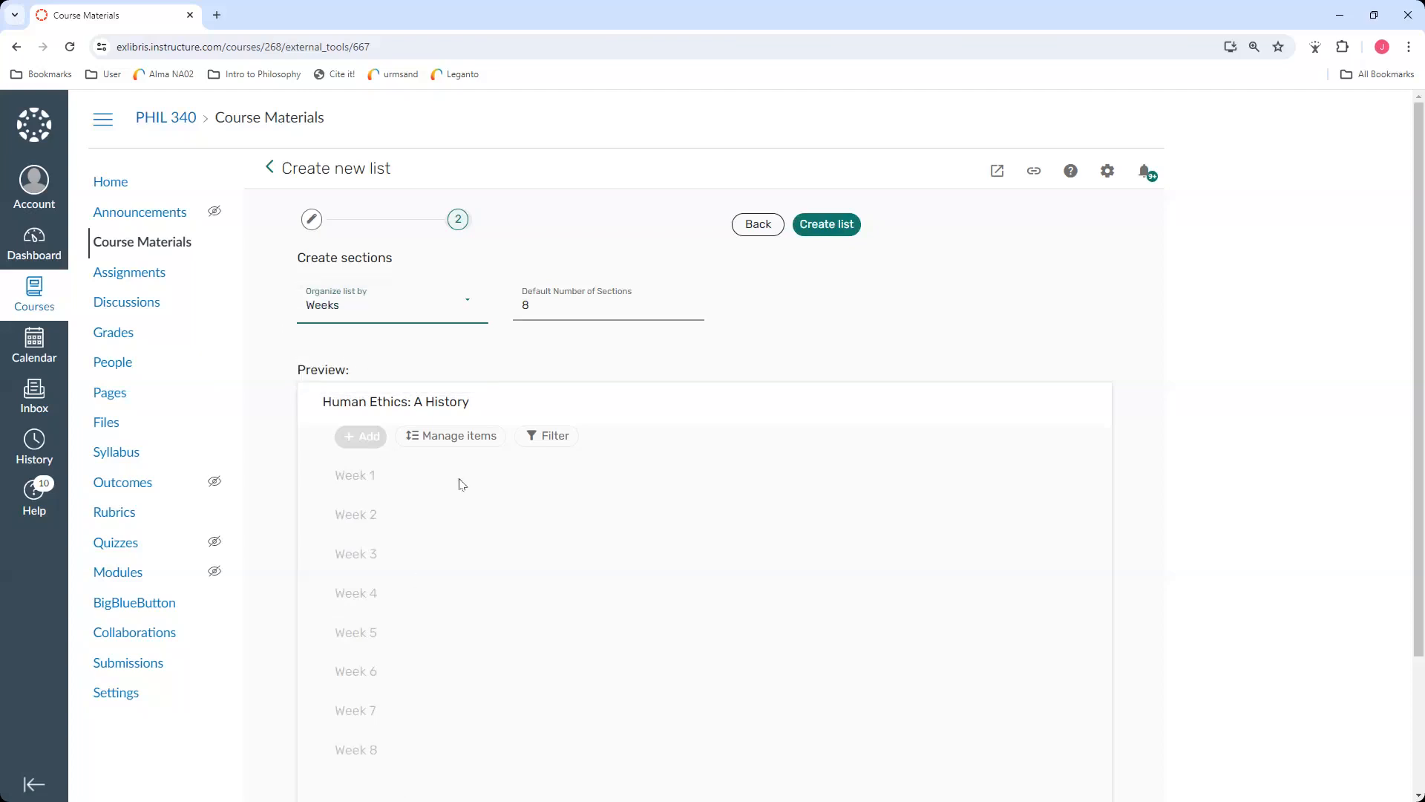
pyautogui.click(568, 302)
pyautogui.press('BackSpace')
pyautogui.write('12')
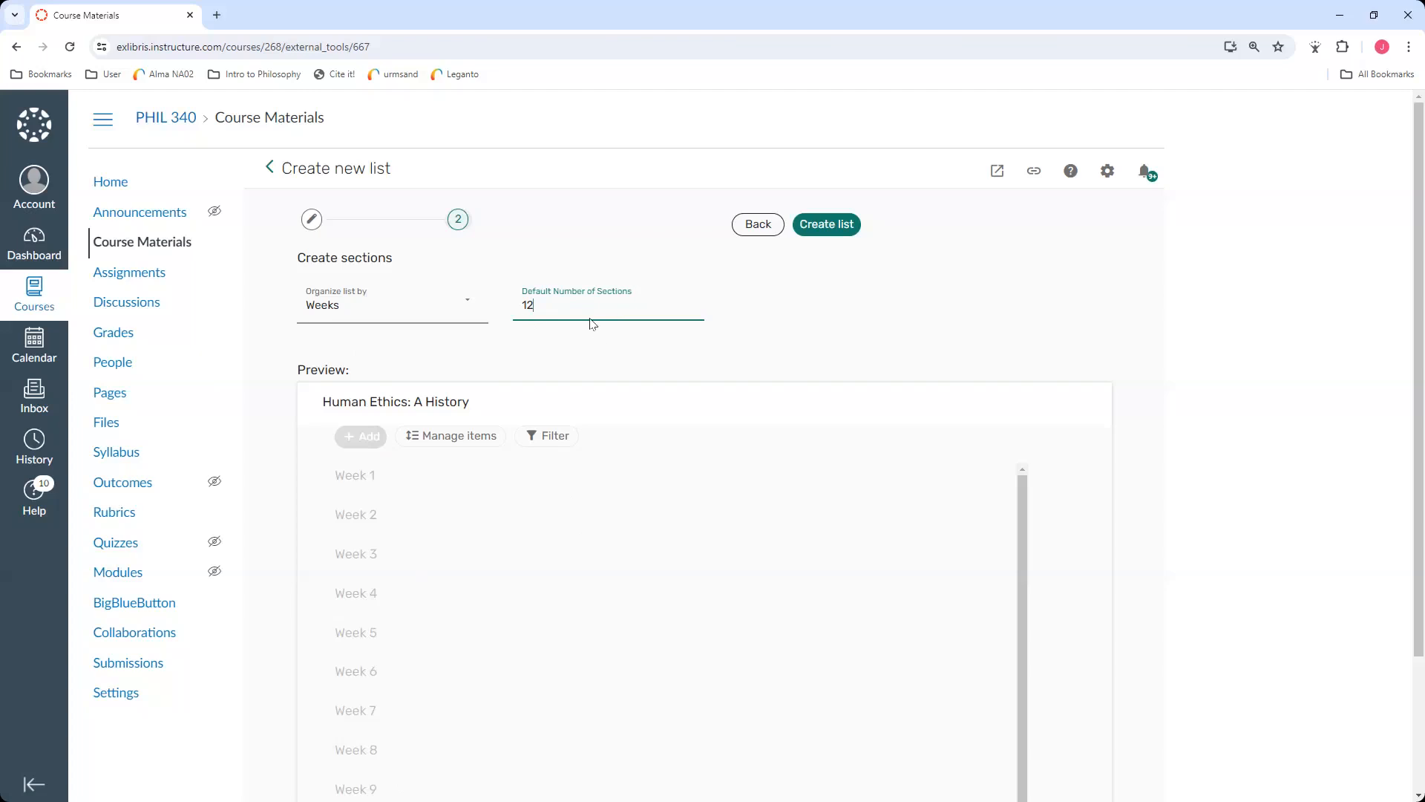
pyautogui.scroll(-1, 469, 641)
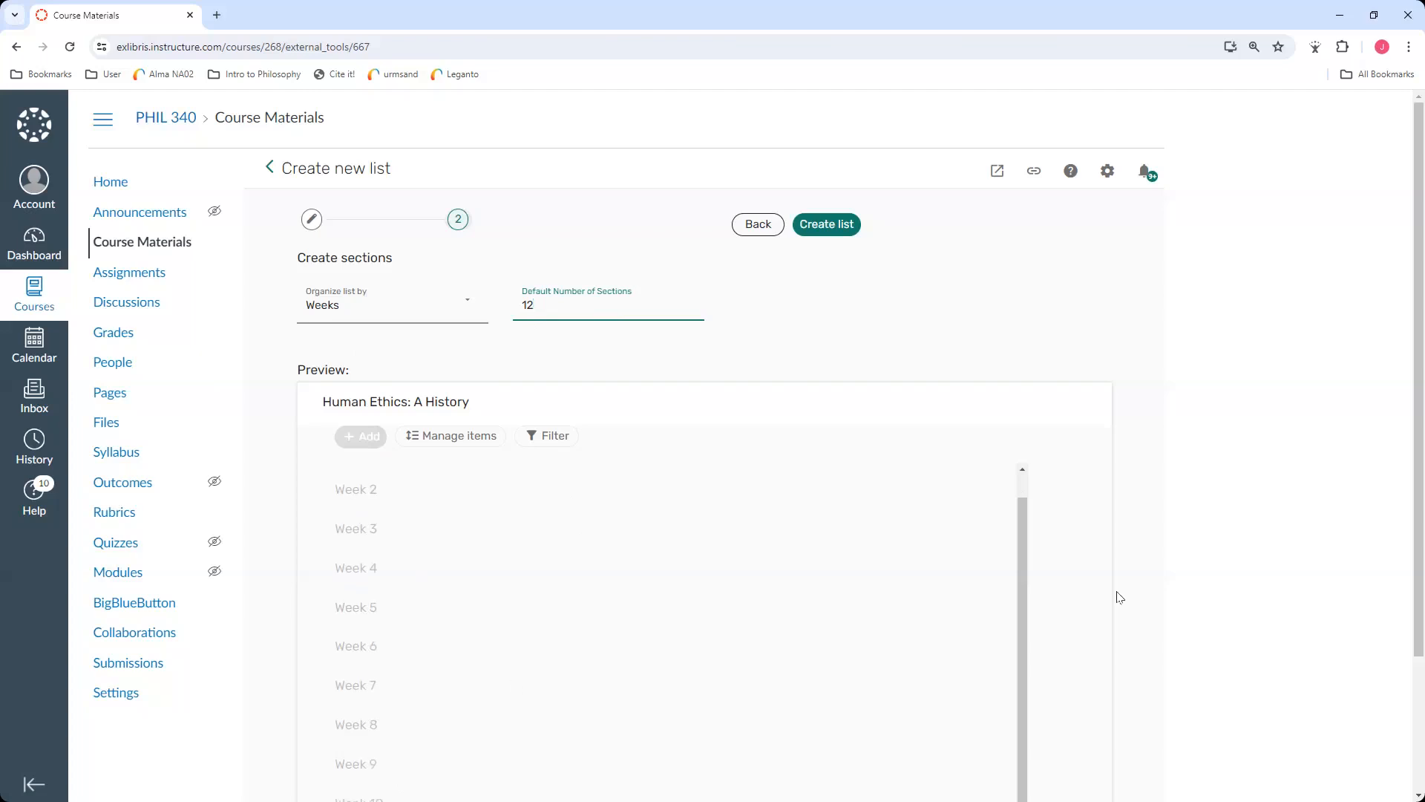
pyautogui.scroll(-1, 1119, 597)
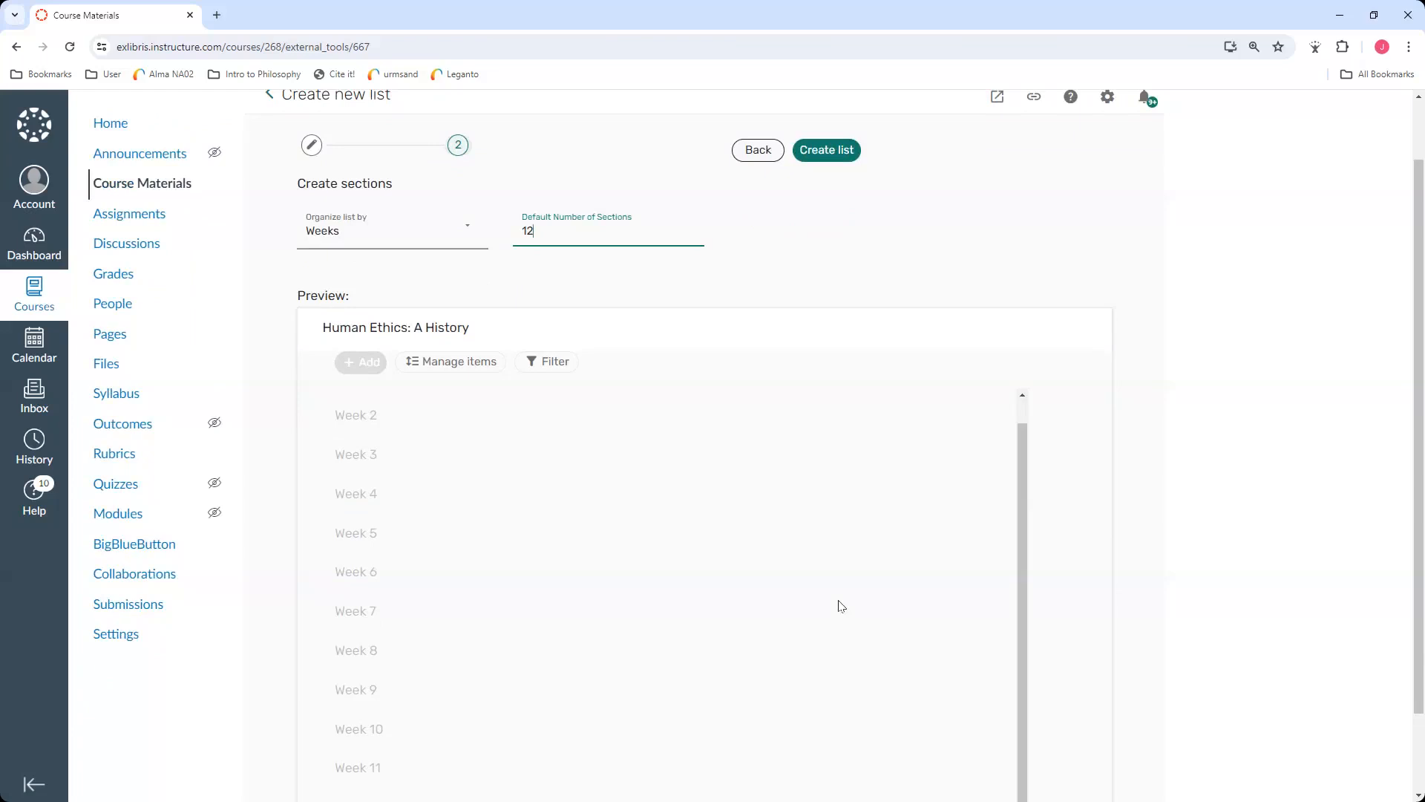
pyautogui.scroll(2, 1182, 572)
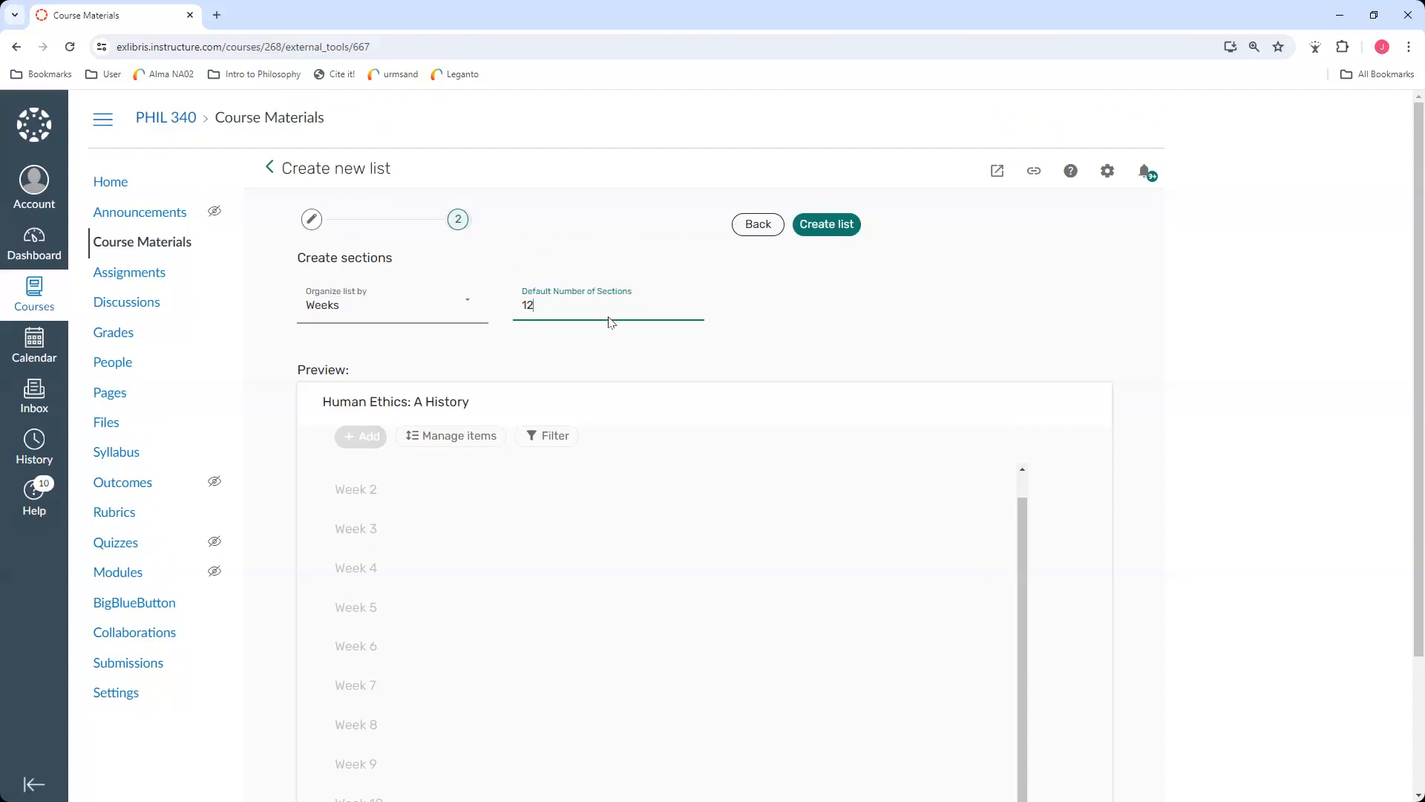
# Step: Set the list organization to Default and create the list
pyautogui.click(425, 317)
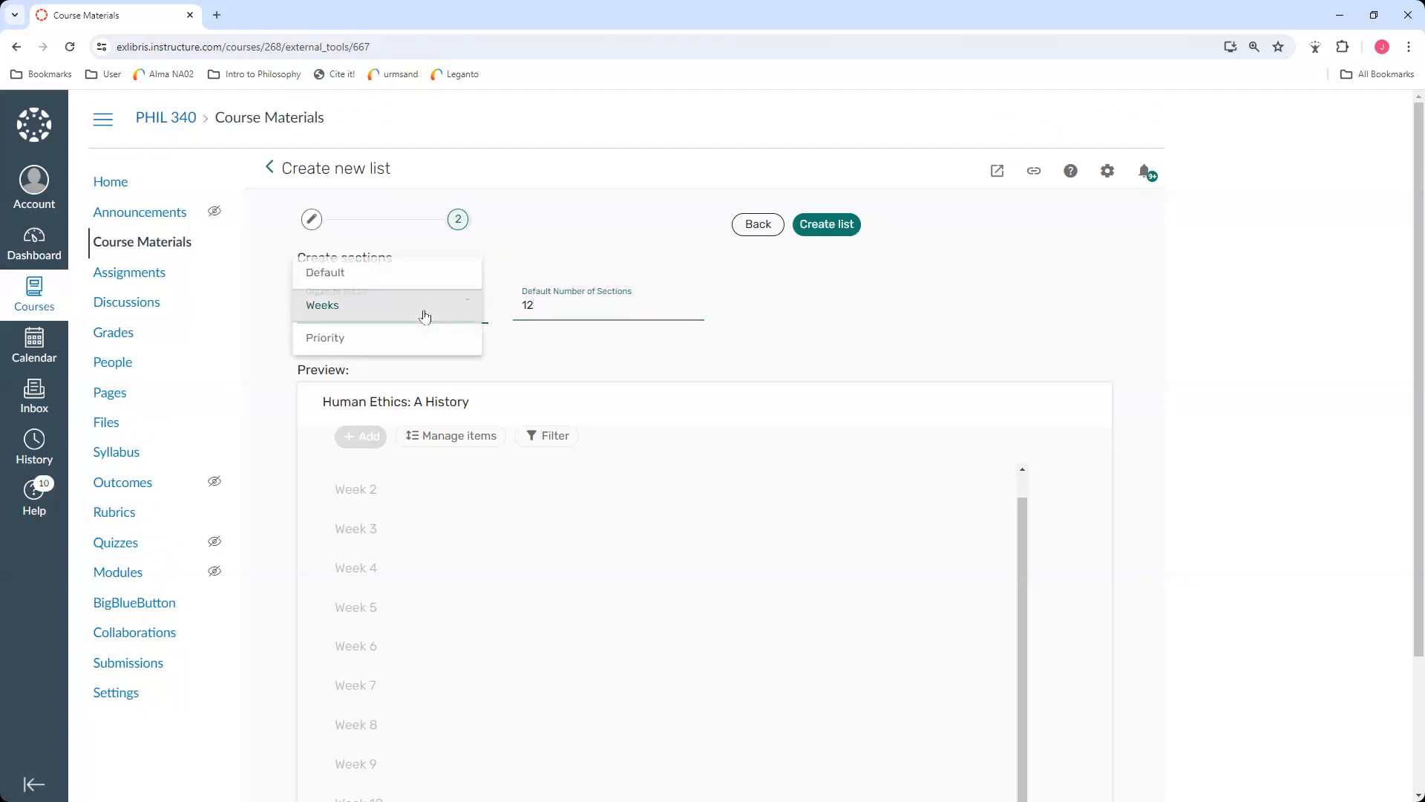
pyautogui.click(427, 276)
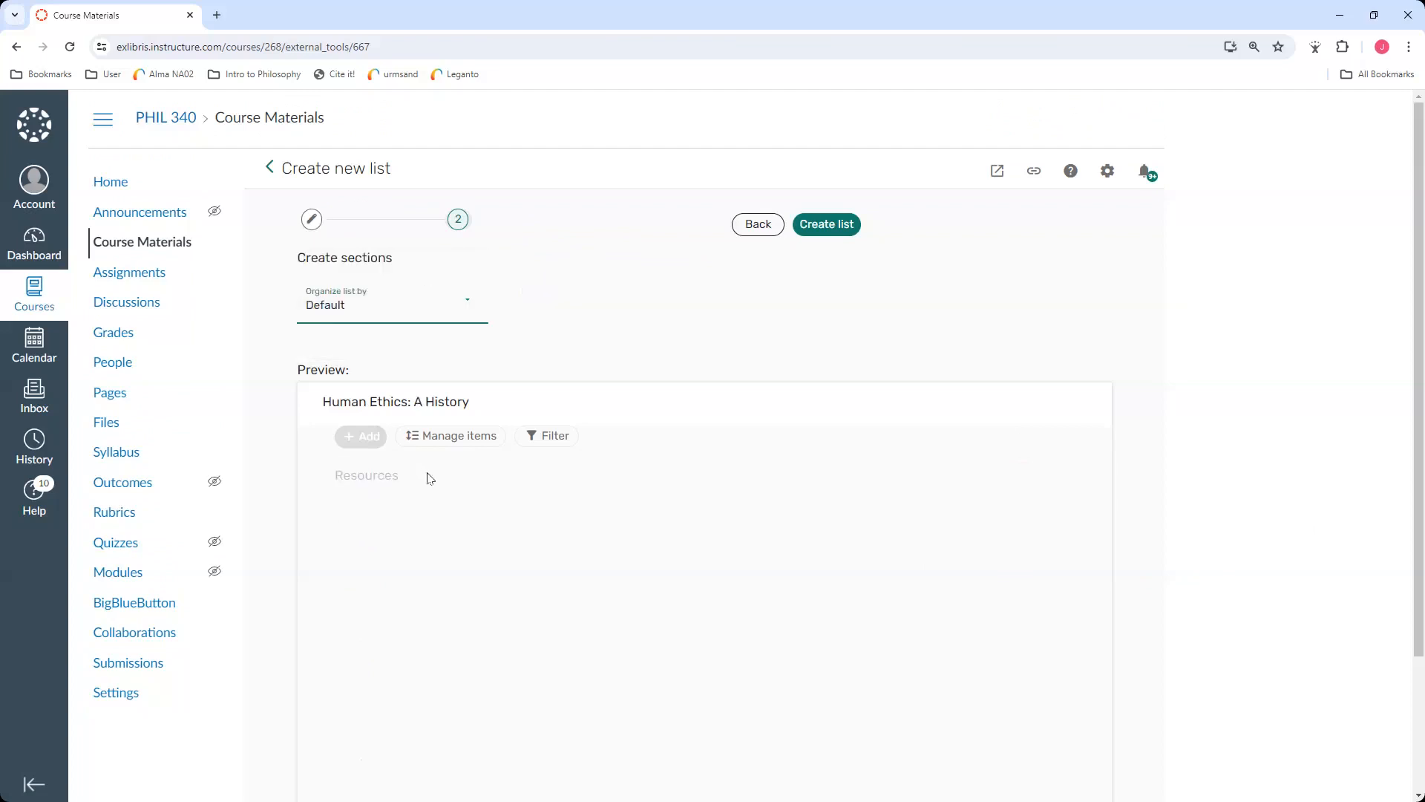
pyautogui.click(832, 231)
pyautogui.click(831, 231)
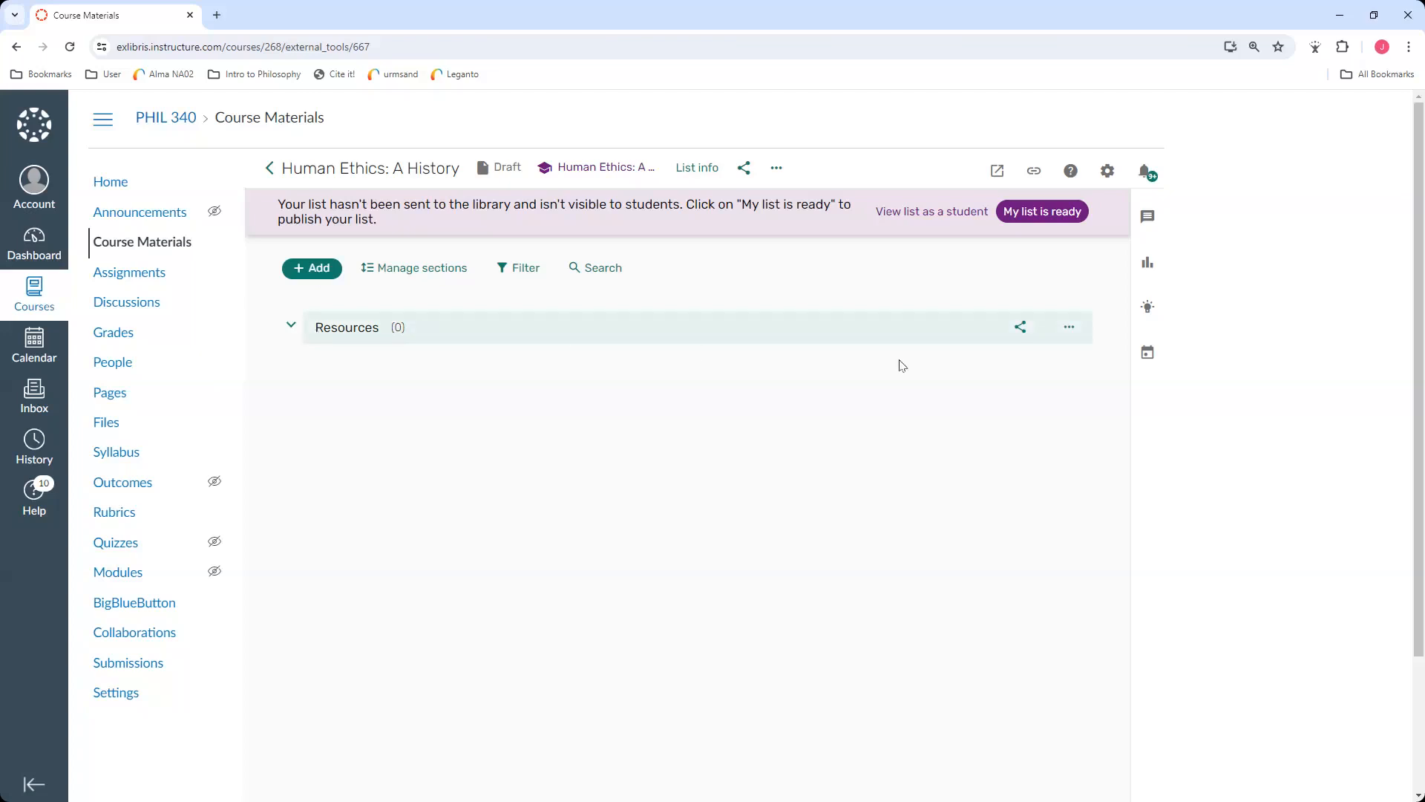
# Step: Delete the Resources section from the reading list
pyautogui.click(1063, 341)
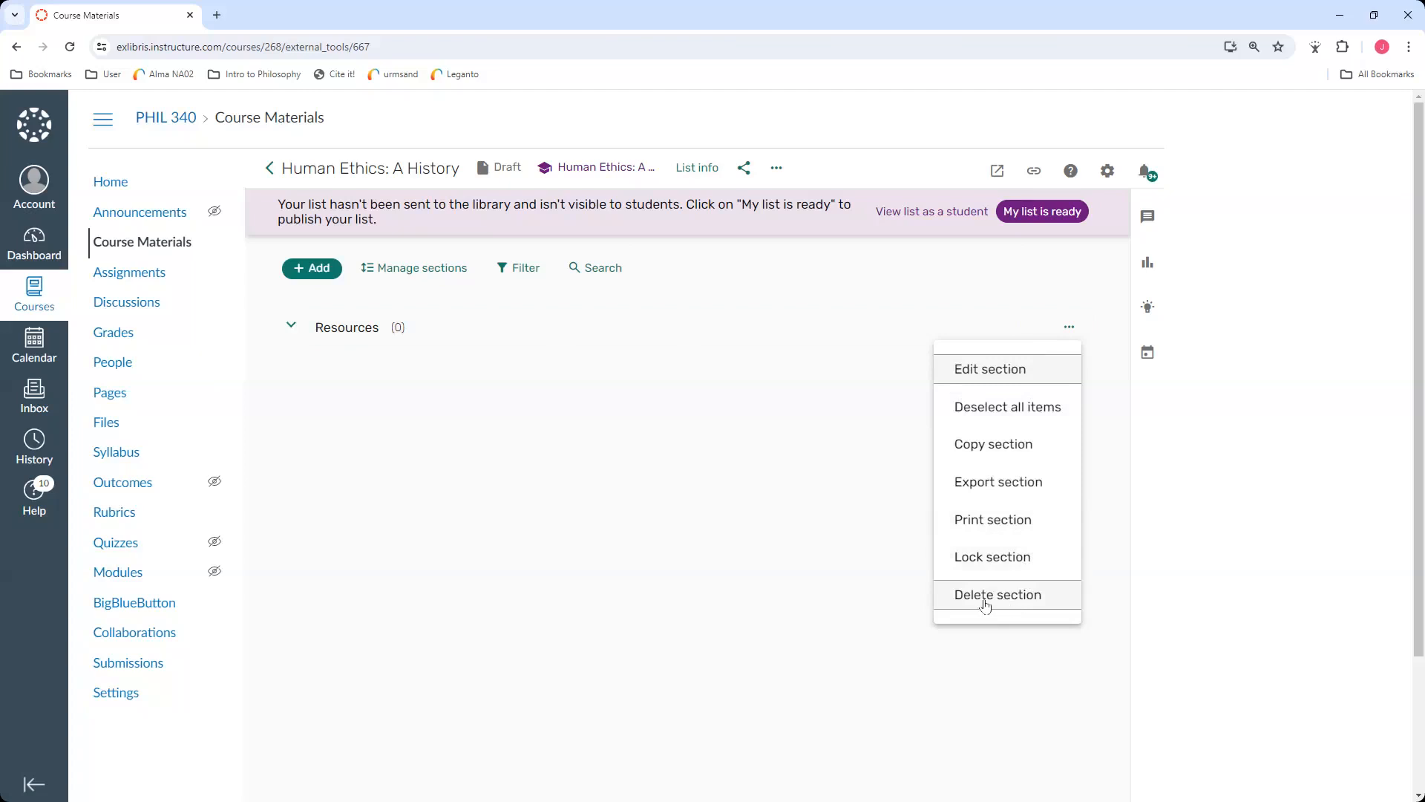
pyautogui.click(1033, 606)
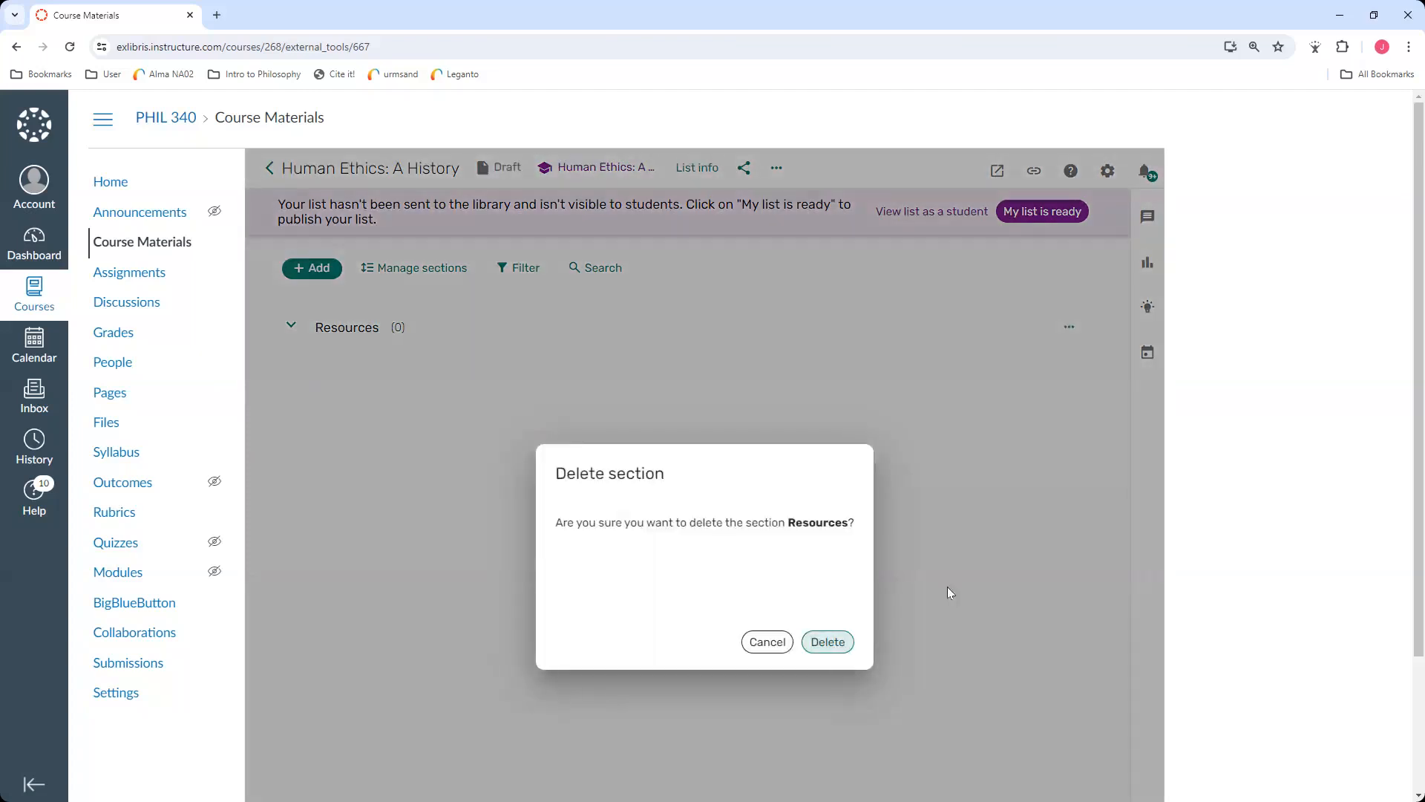
pyautogui.click(828, 643)
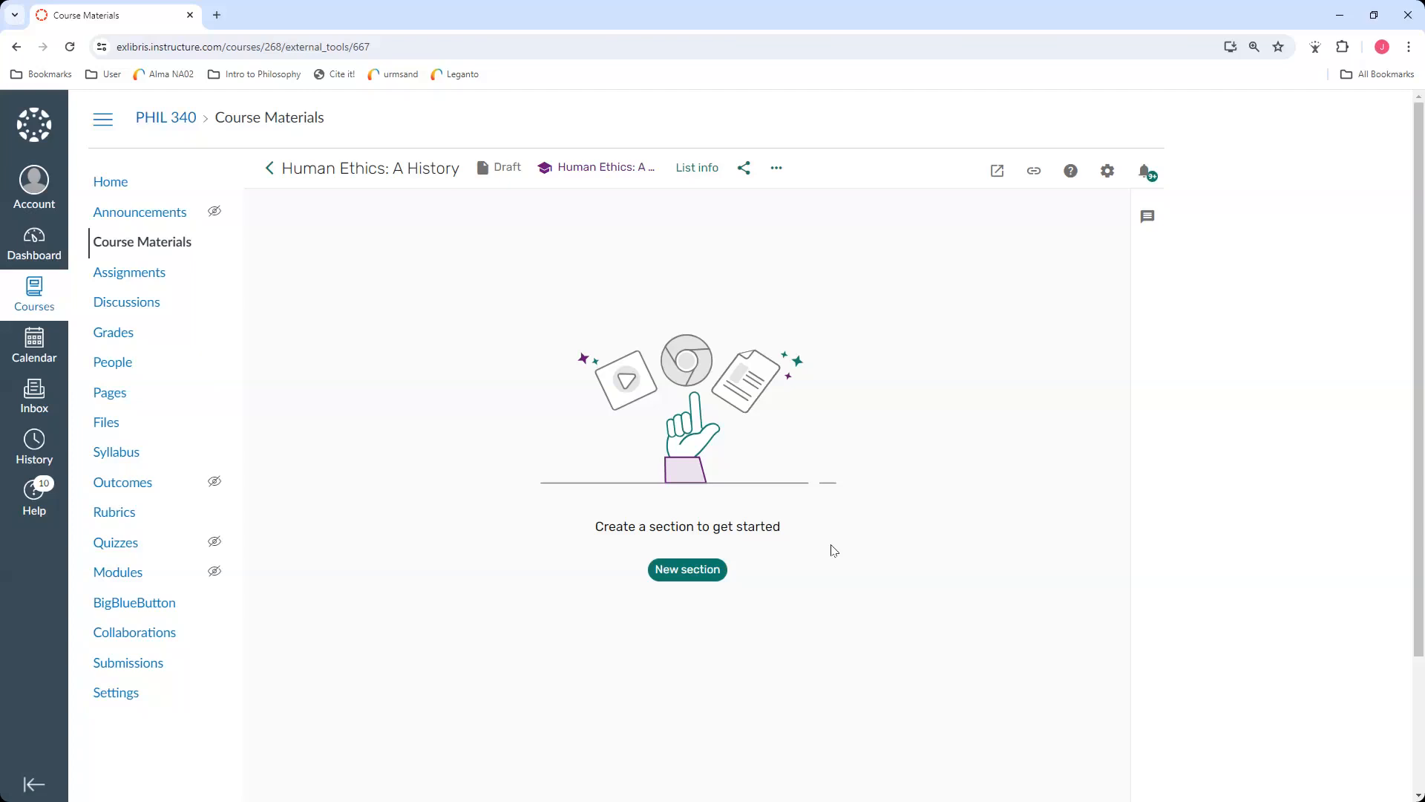
# Step: Add a new section titled Resources to the empty reading list
pyautogui.click(685, 573)
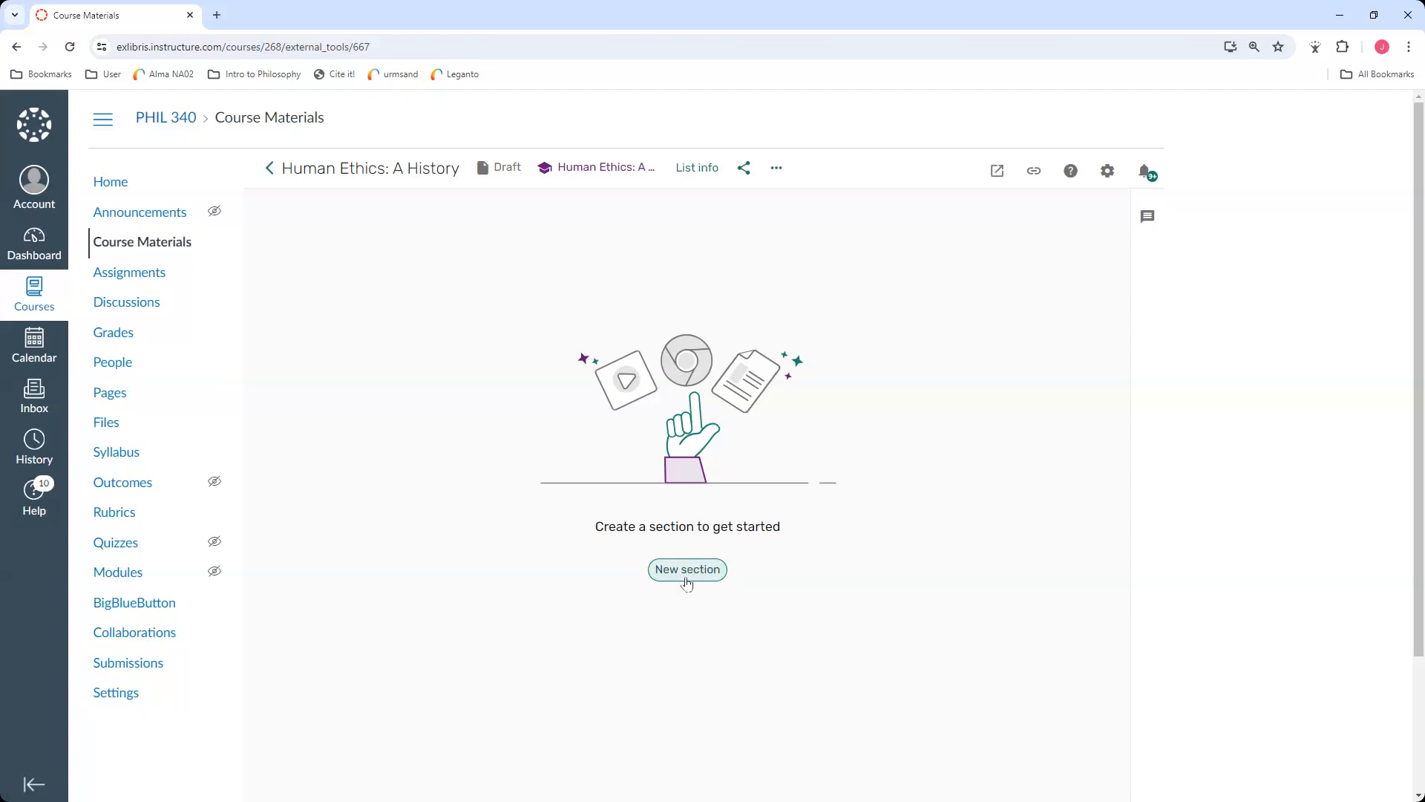
pyautogui.click(686, 577)
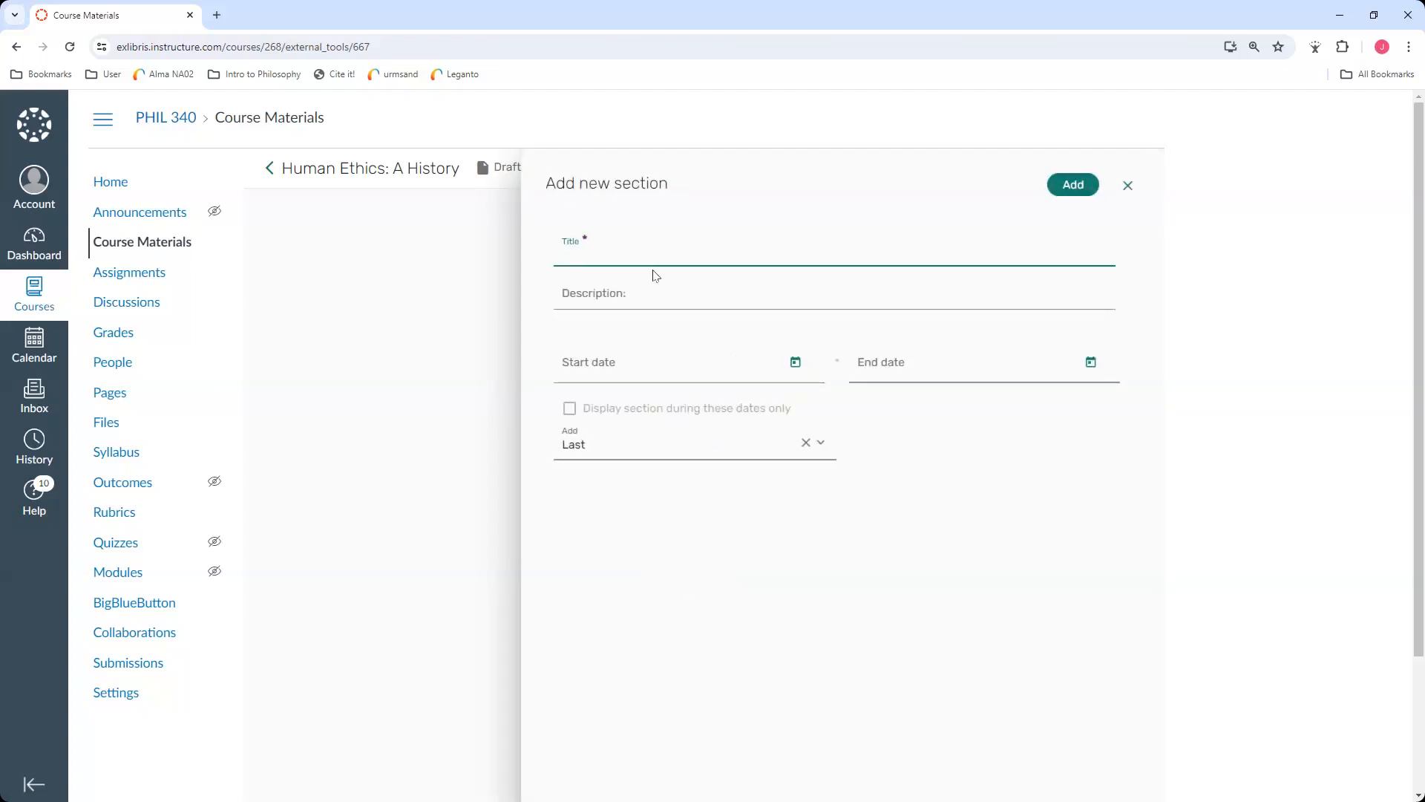
pyautogui.write('Resources')
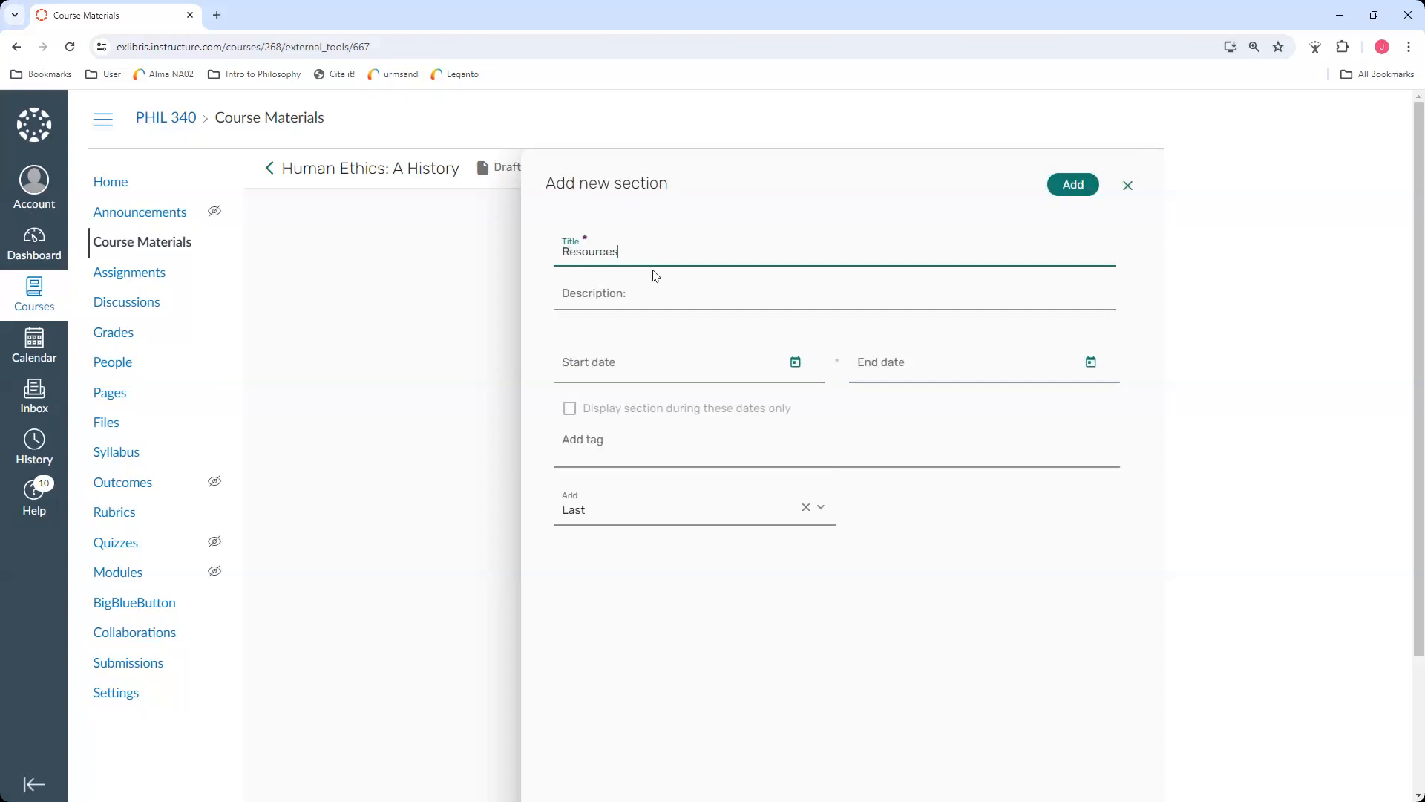
pyautogui.click(1070, 191)
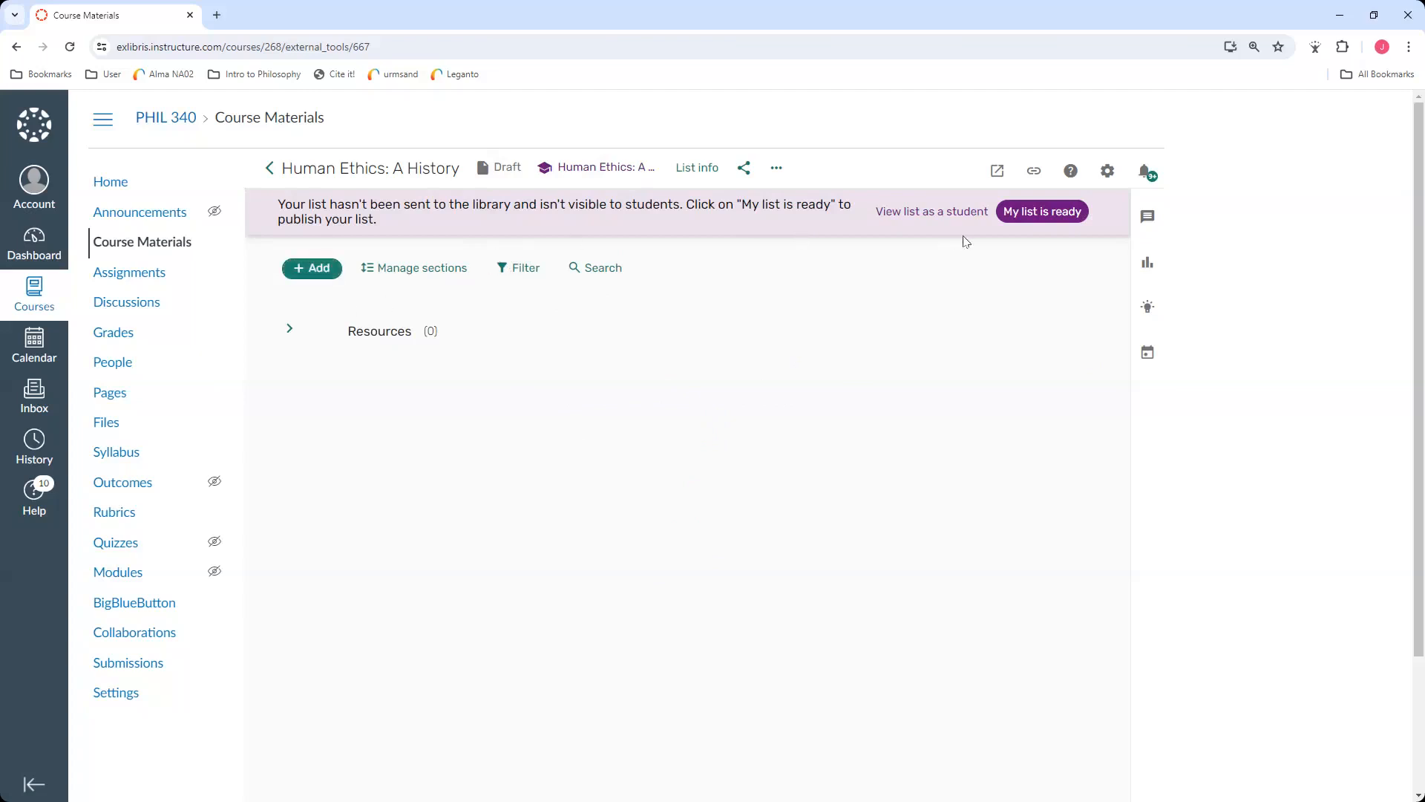
# Step: Search the library for "philosophical skepticism" and add the book Philosophical skepticism to the Resources section
pyautogui.click(305, 277)
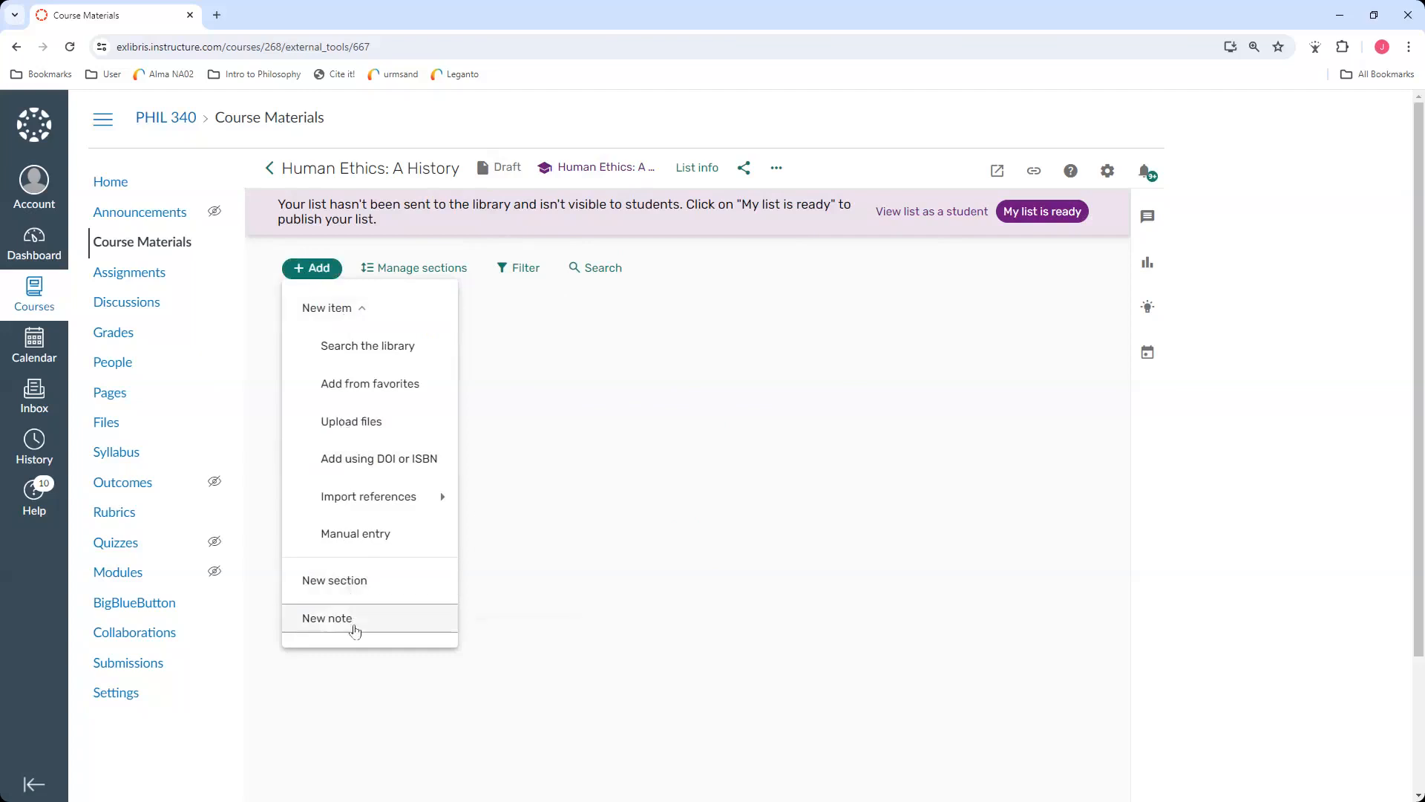
pyautogui.click(396, 348)
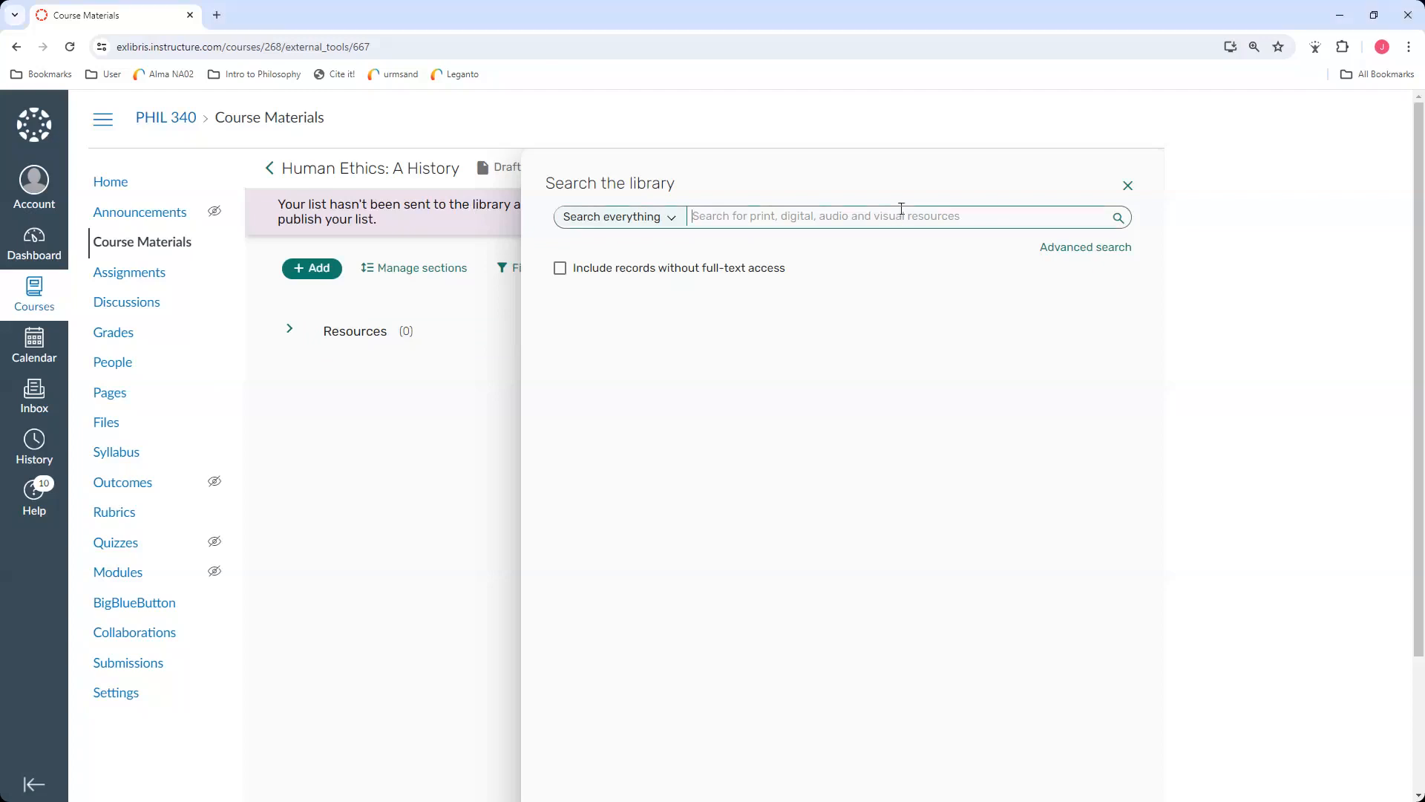
pyautogui.write('philosophical skepticism')
pyautogui.click(1119, 218)
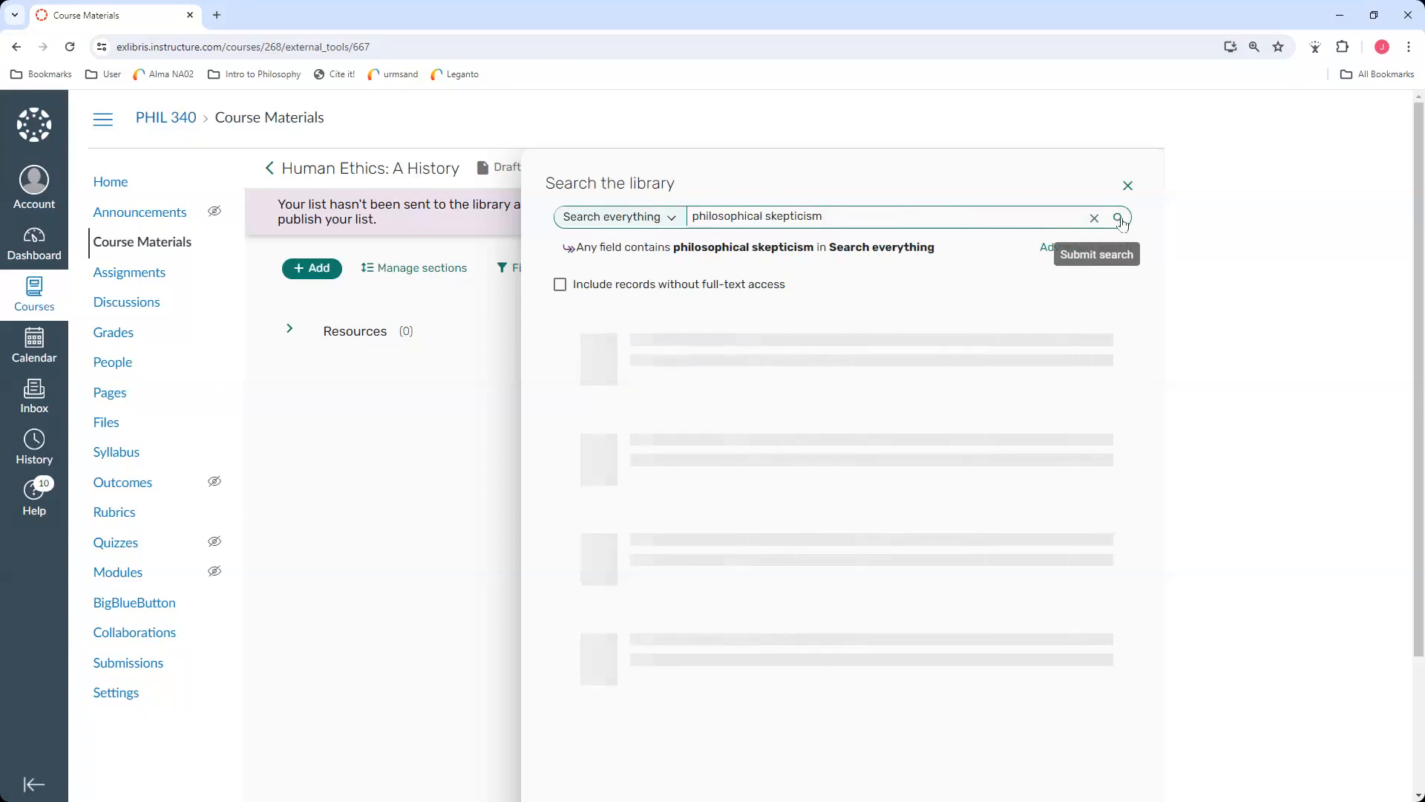
pyautogui.click(1069, 362)
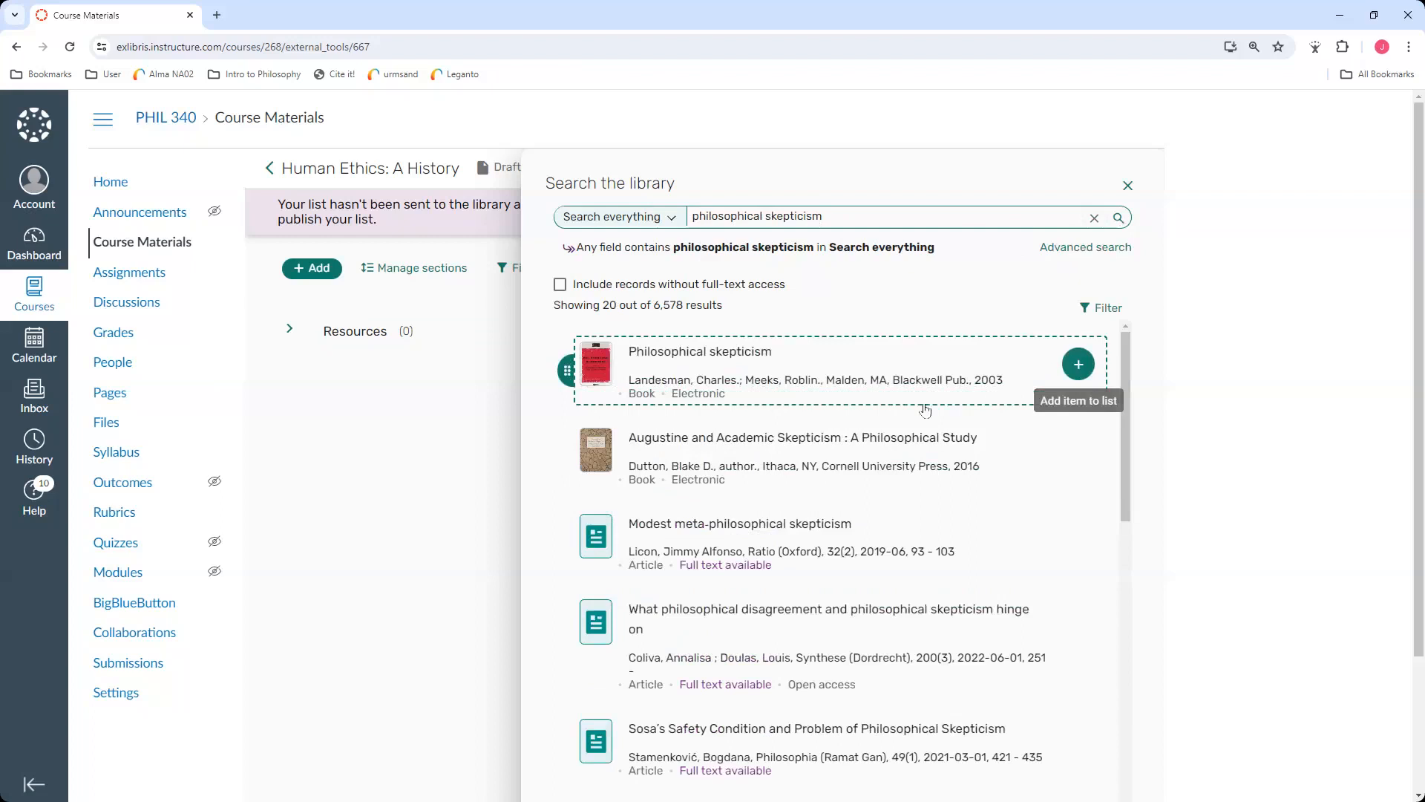
pyautogui.click(1078, 363)
pyautogui.click(1090, 531)
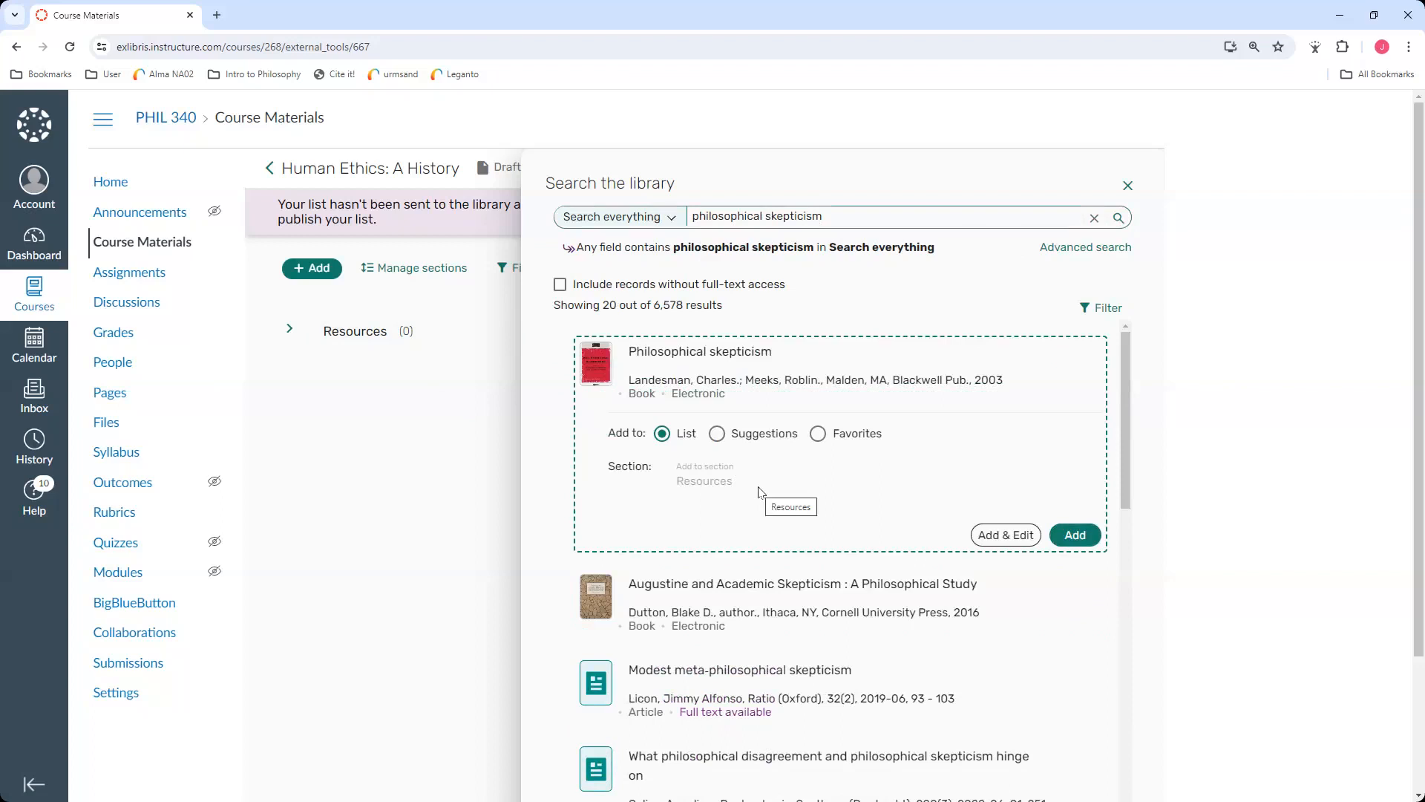
pyautogui.click(1076, 535)
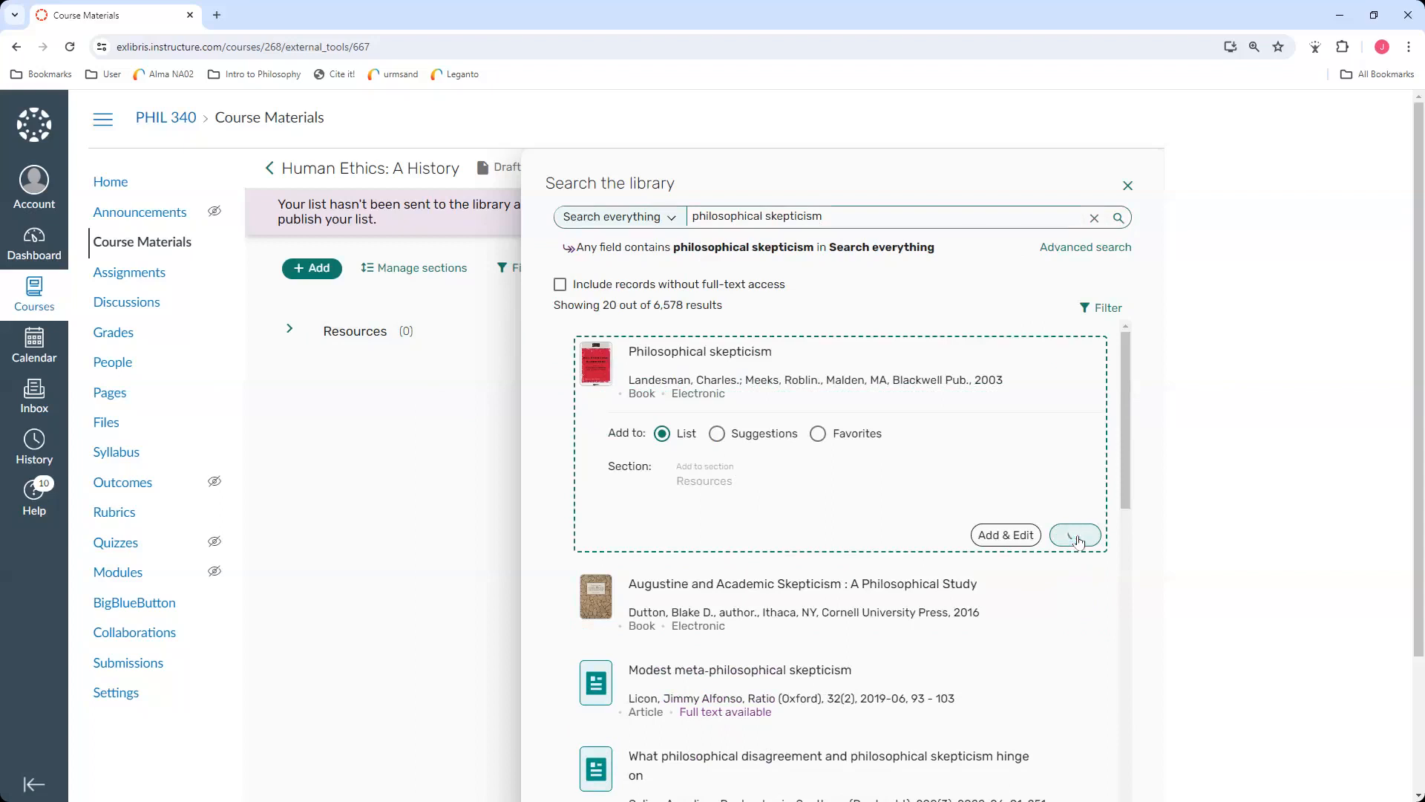
# Step: Add the article Modest meta-philosophical skepticism to the list and close the library search
pyautogui.click(1079, 546)
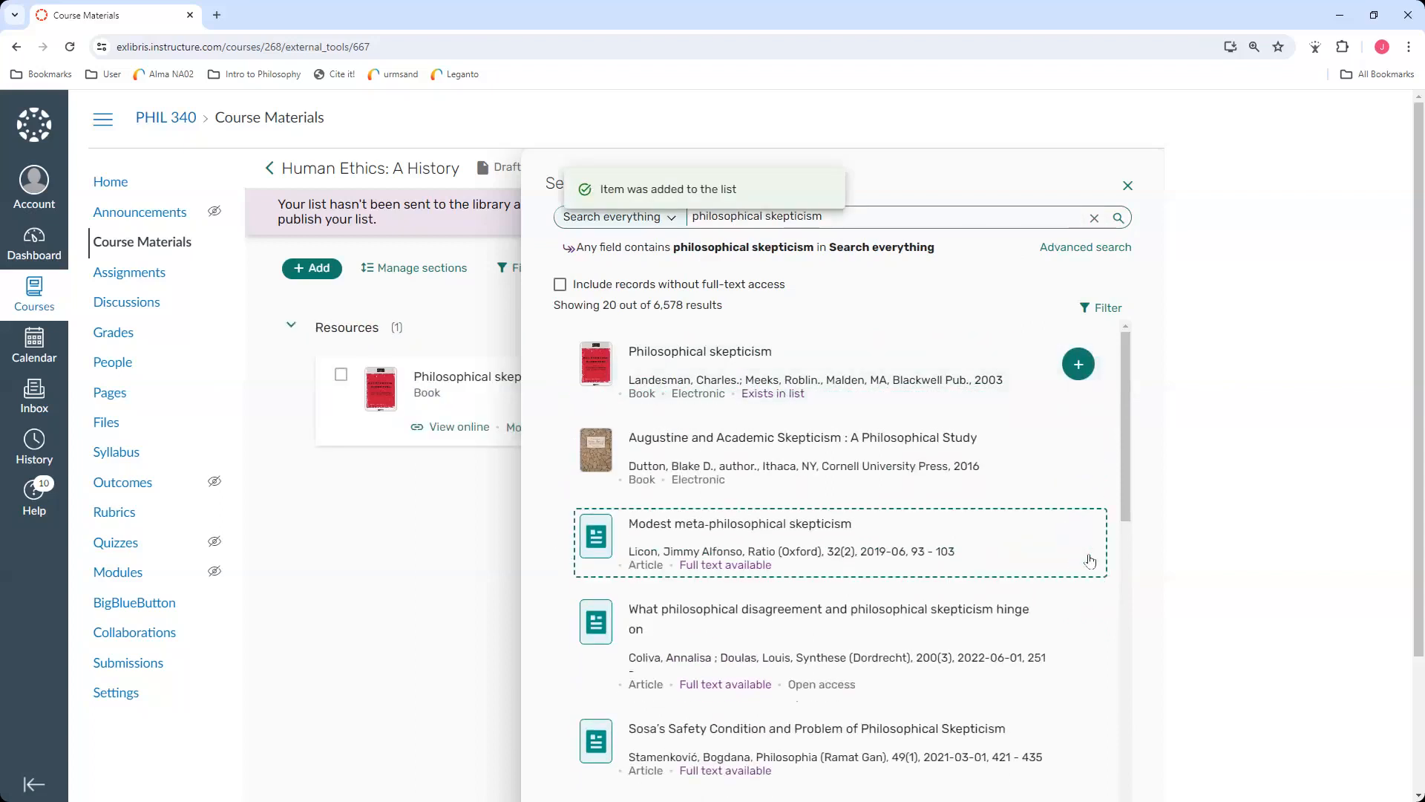
pyautogui.click(1078, 706)
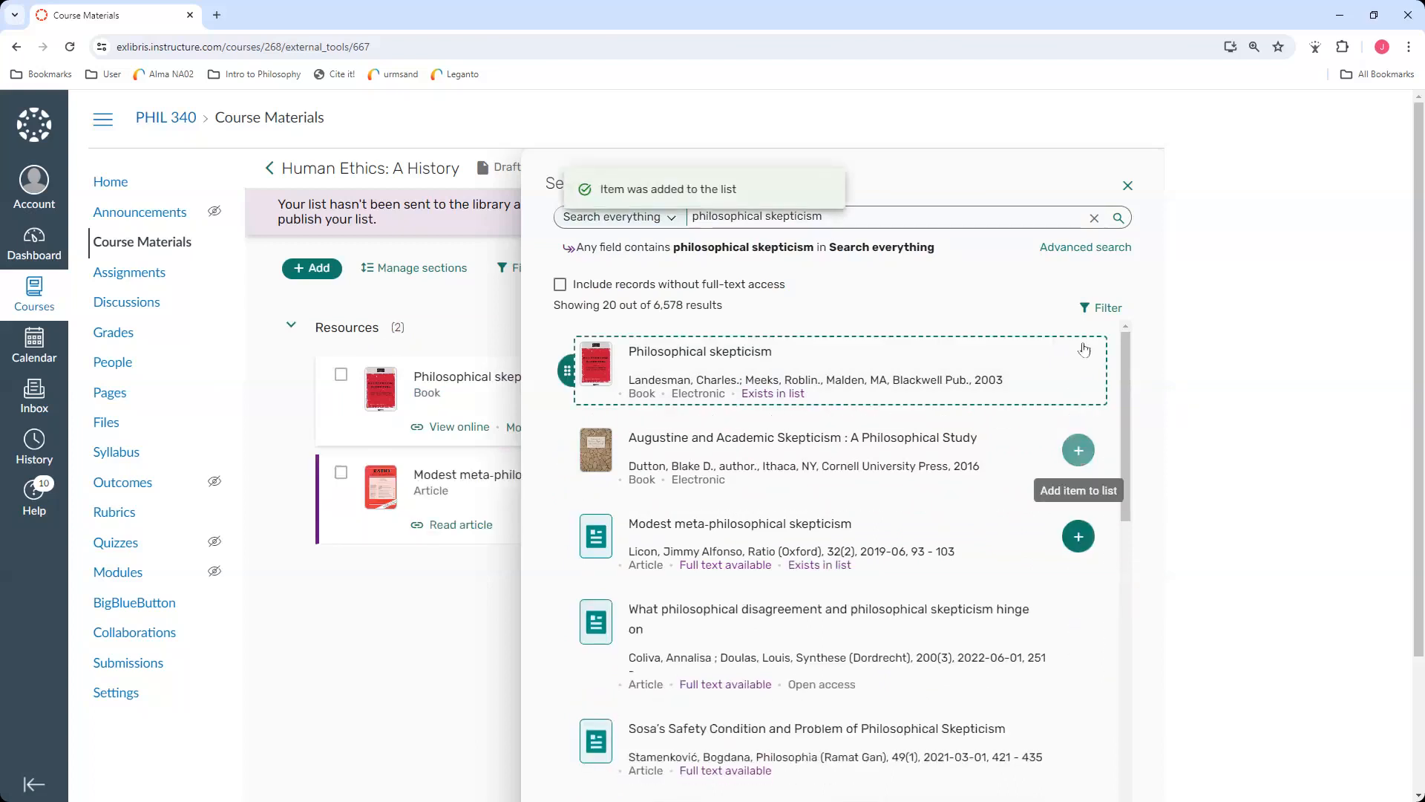
pyautogui.click(1127, 185)
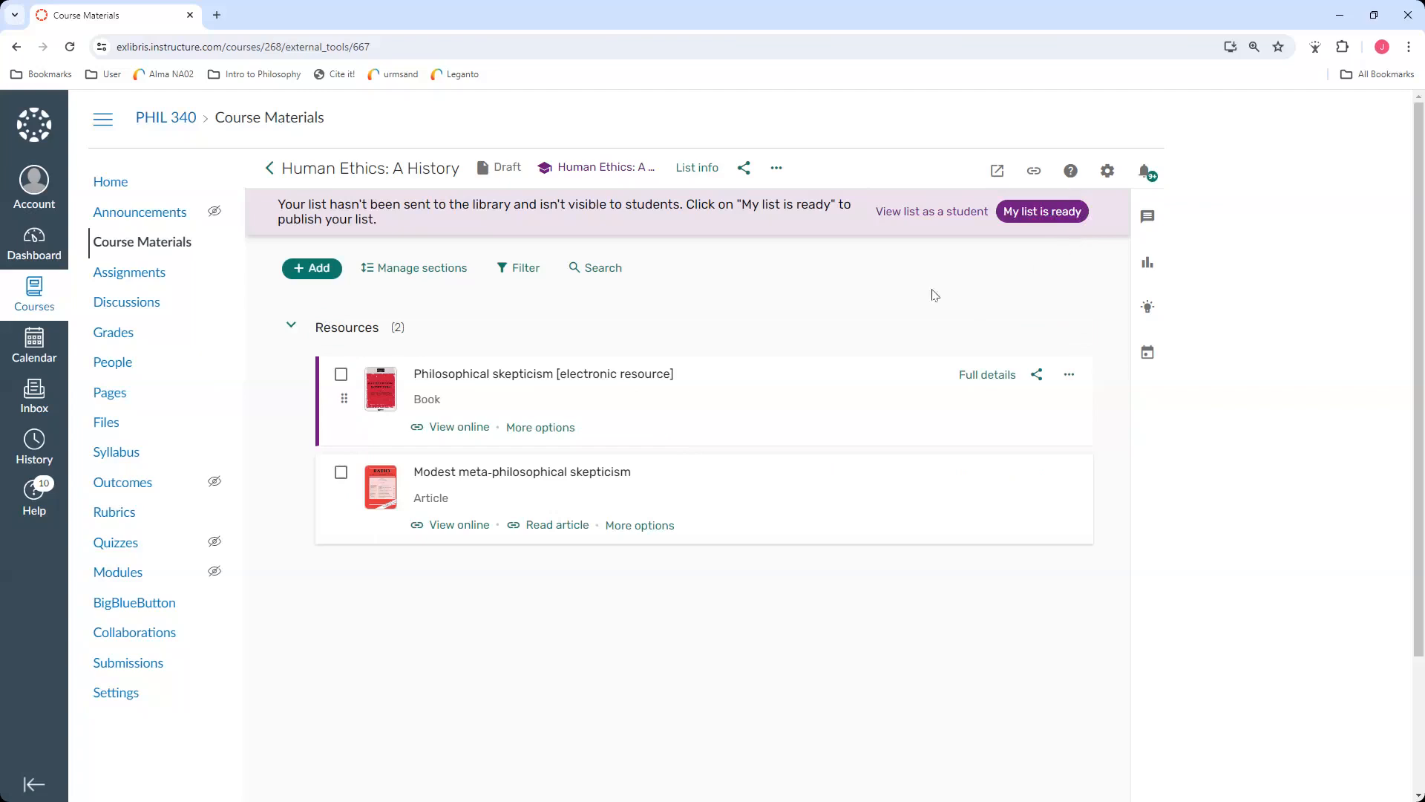
# Step: Examine the expanded details of the Philosophical skepticism book, including visibility, due date, note and tag options
pyautogui.click(607, 373)
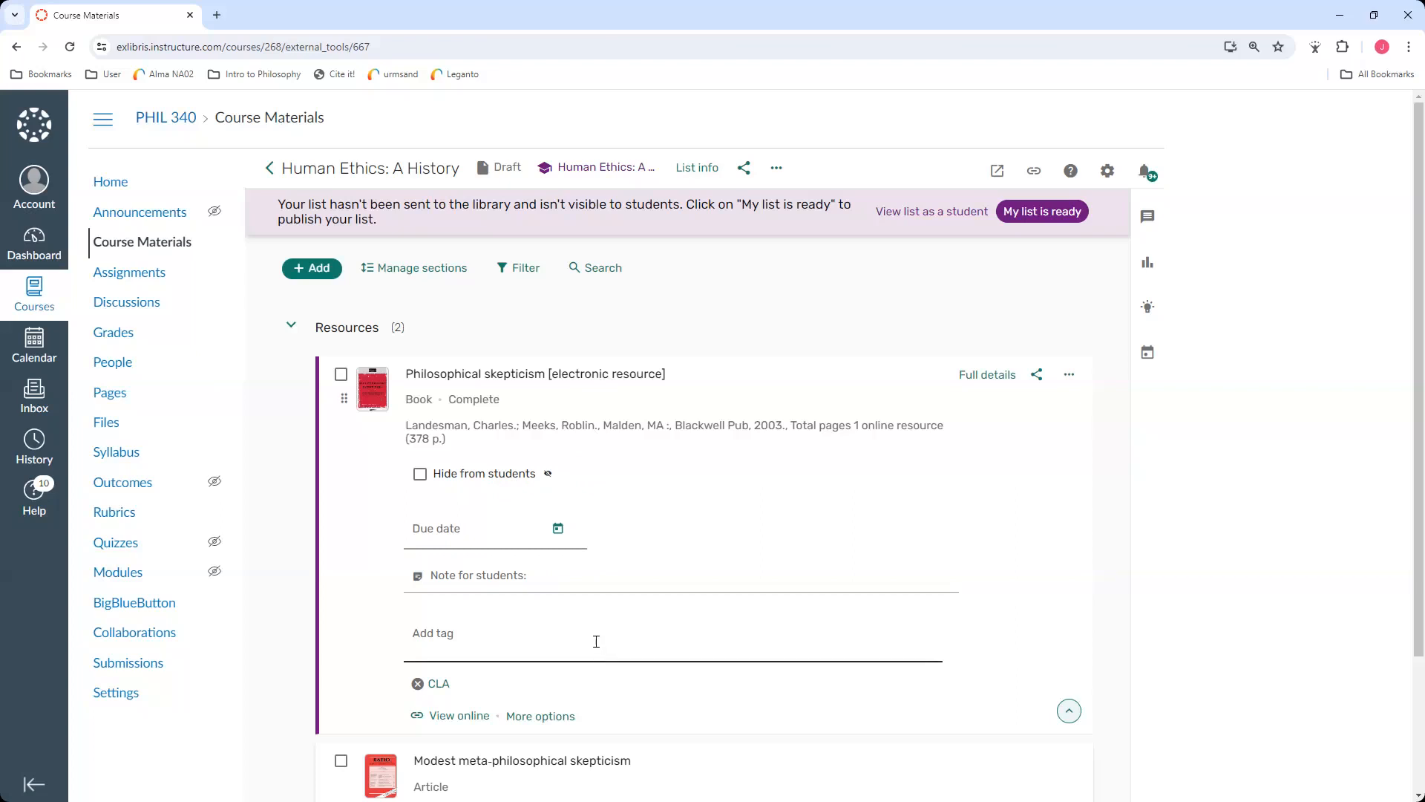
pyautogui.click(539, 374)
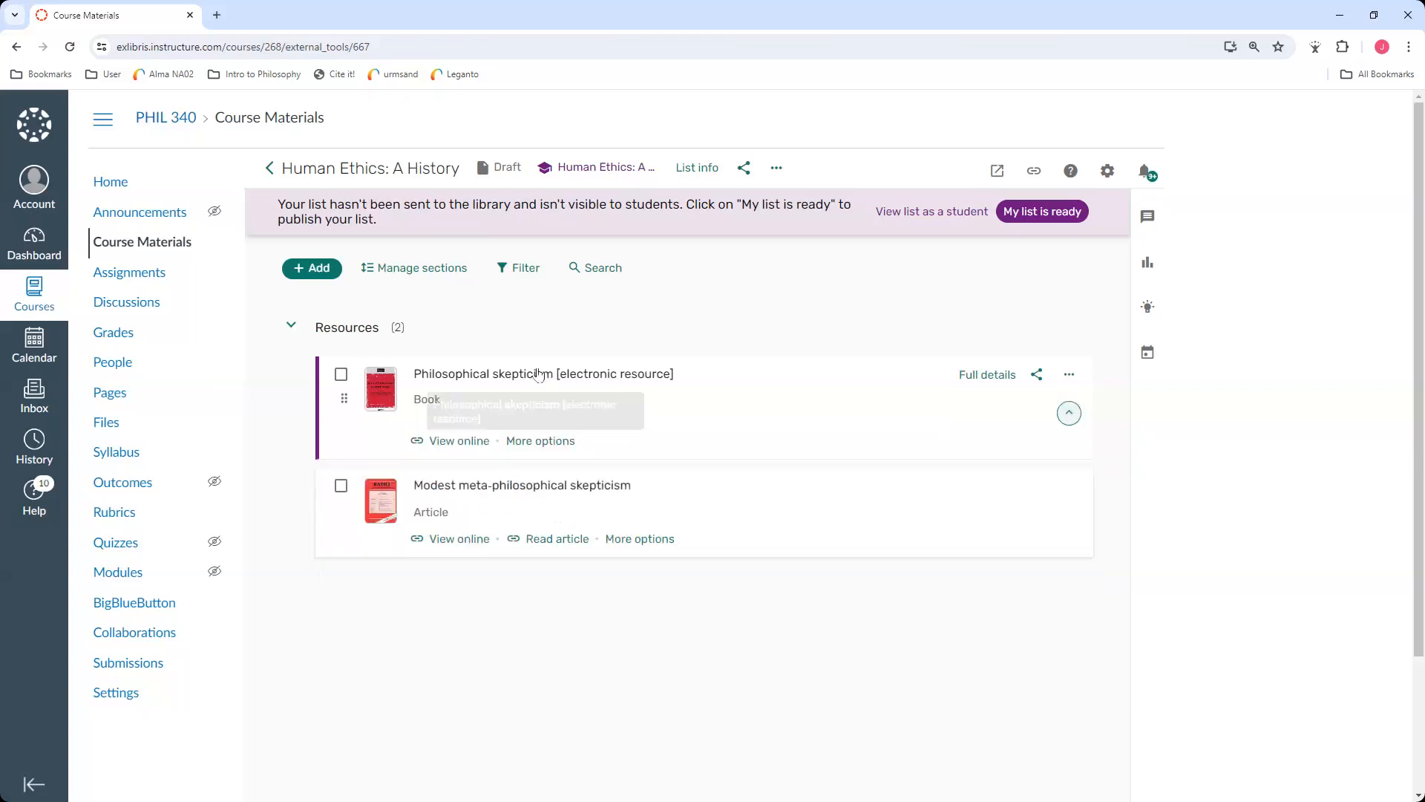
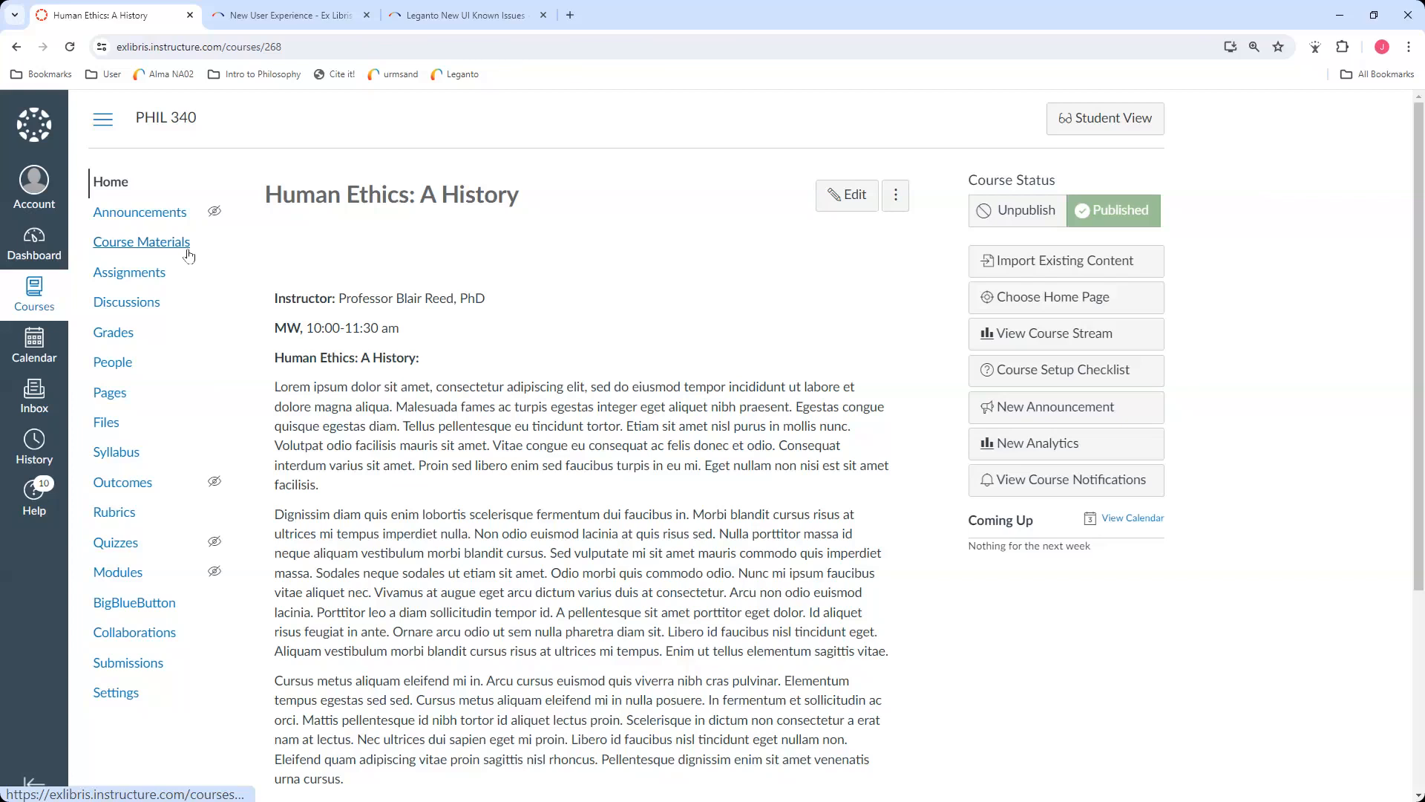
# Step: Open the course's materials and permanently delete the Human Ethics: A History reading list
pyautogui.click(145, 245)
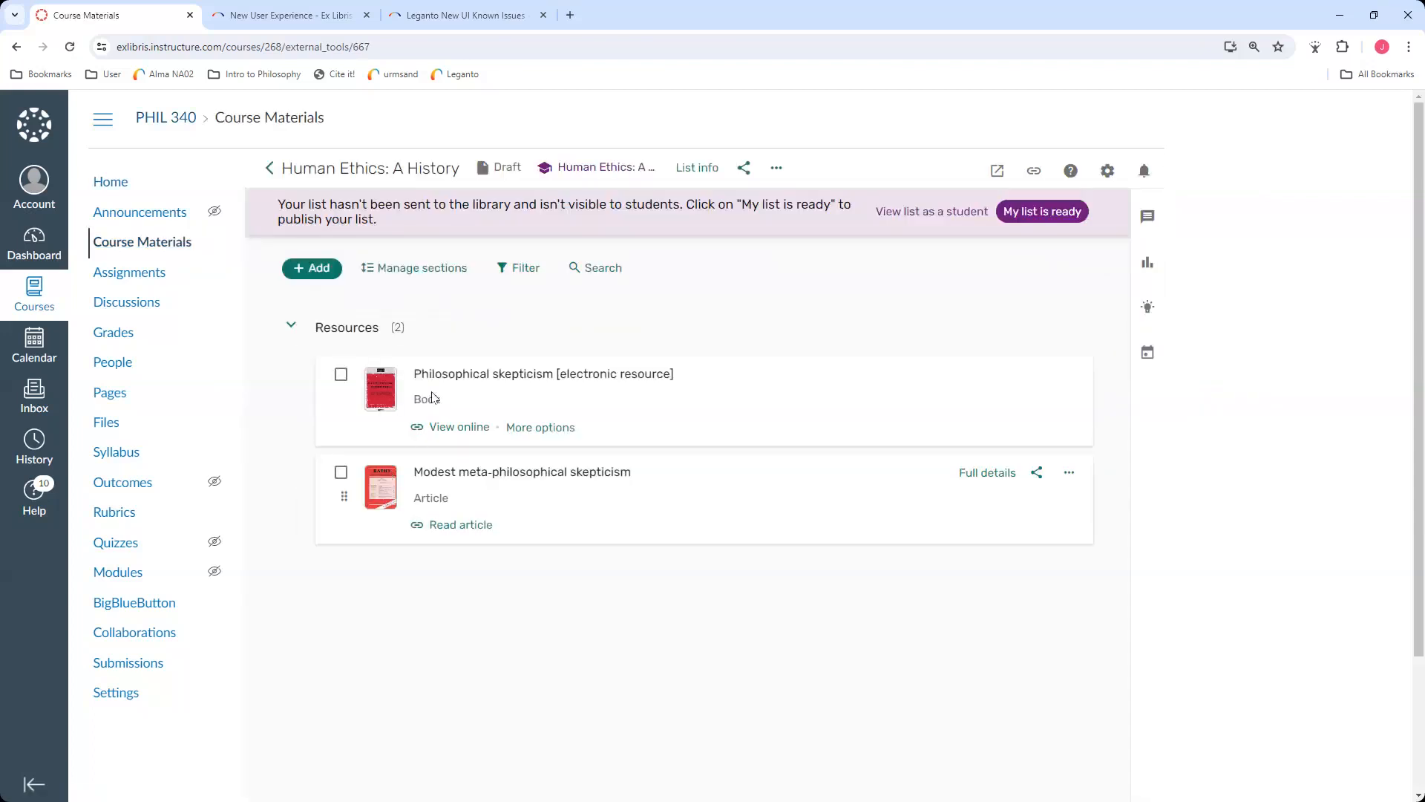
pyautogui.click(778, 168)
pyautogui.click(811, 587)
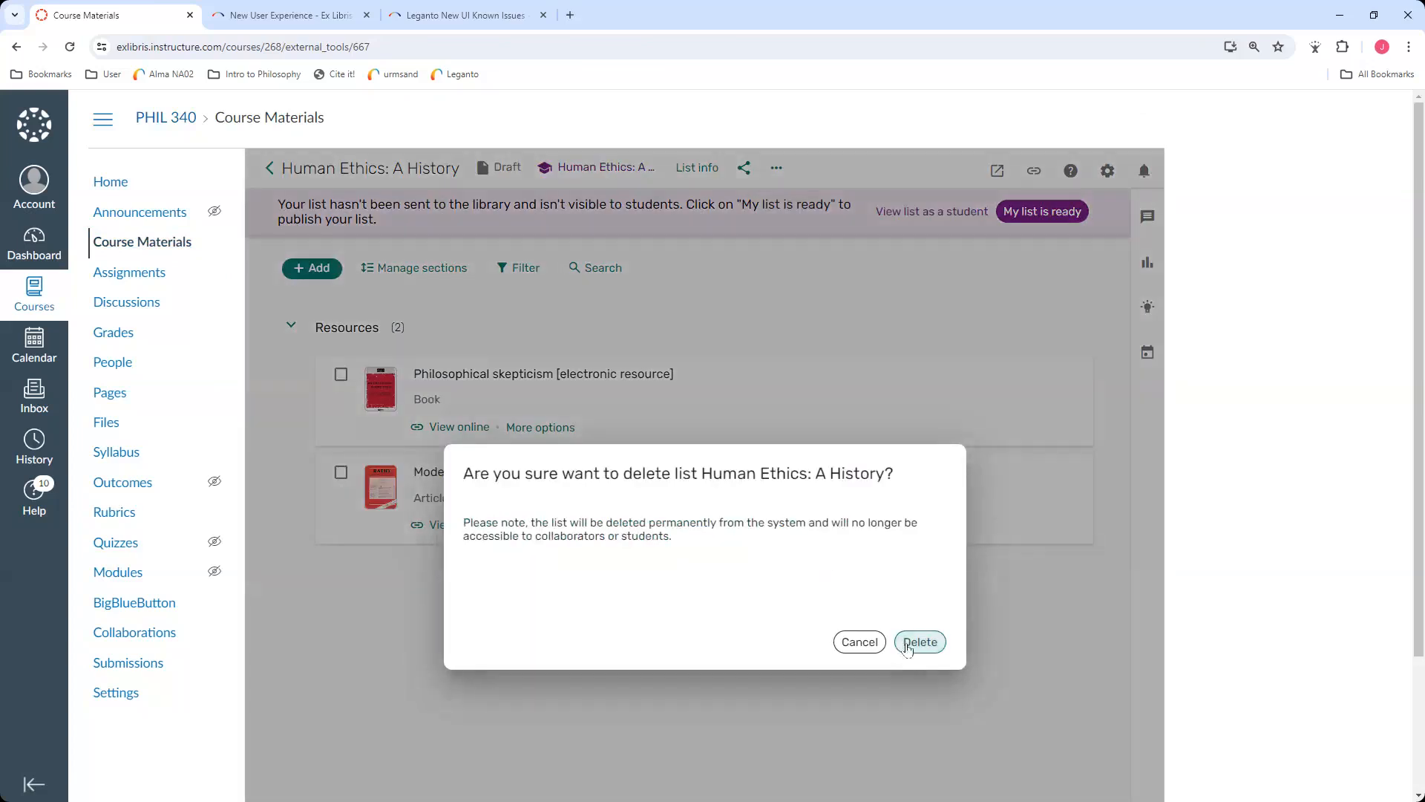
pyautogui.click(912, 648)
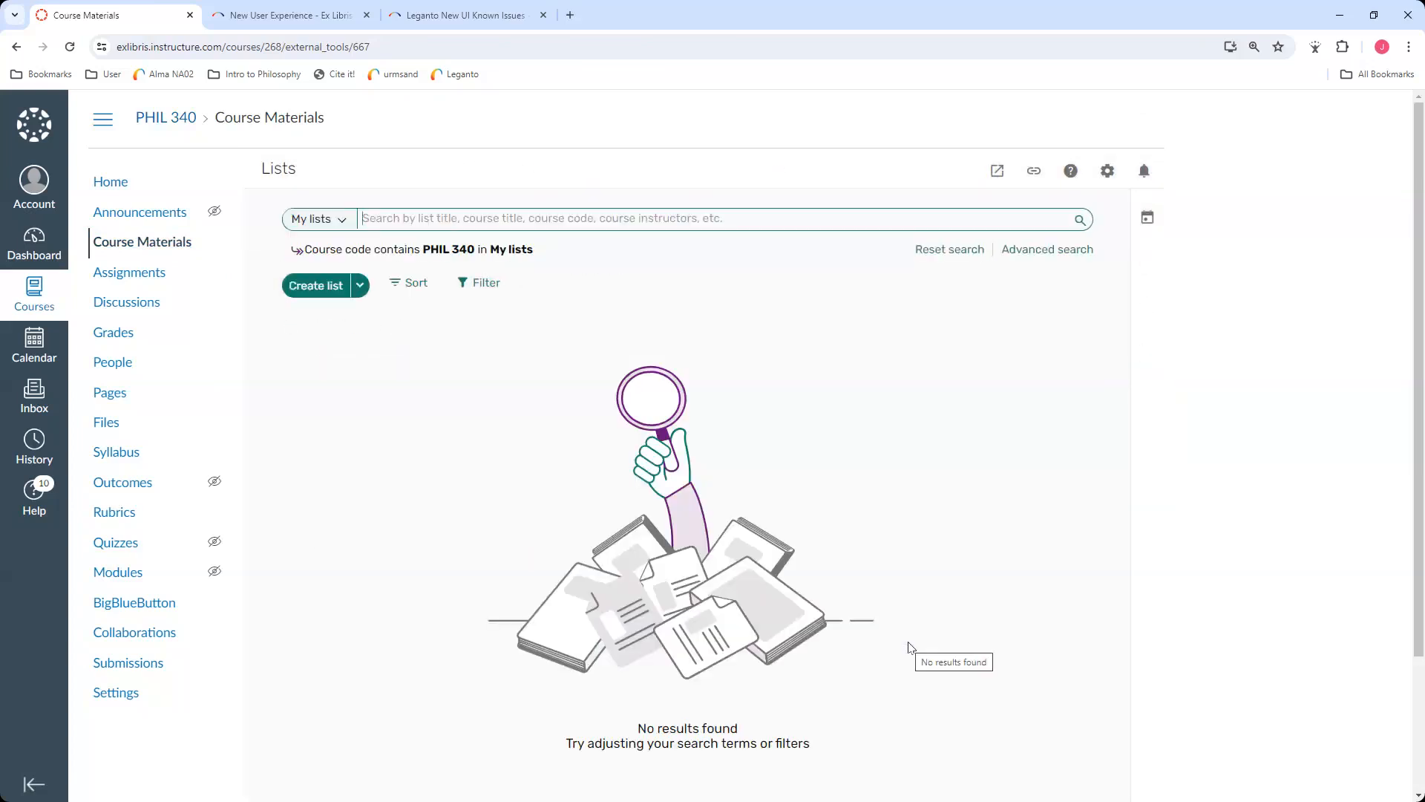
# Step: Reload the PHIL 340 course materials and choose to create the reading list from an existing list
pyautogui.click(134, 250)
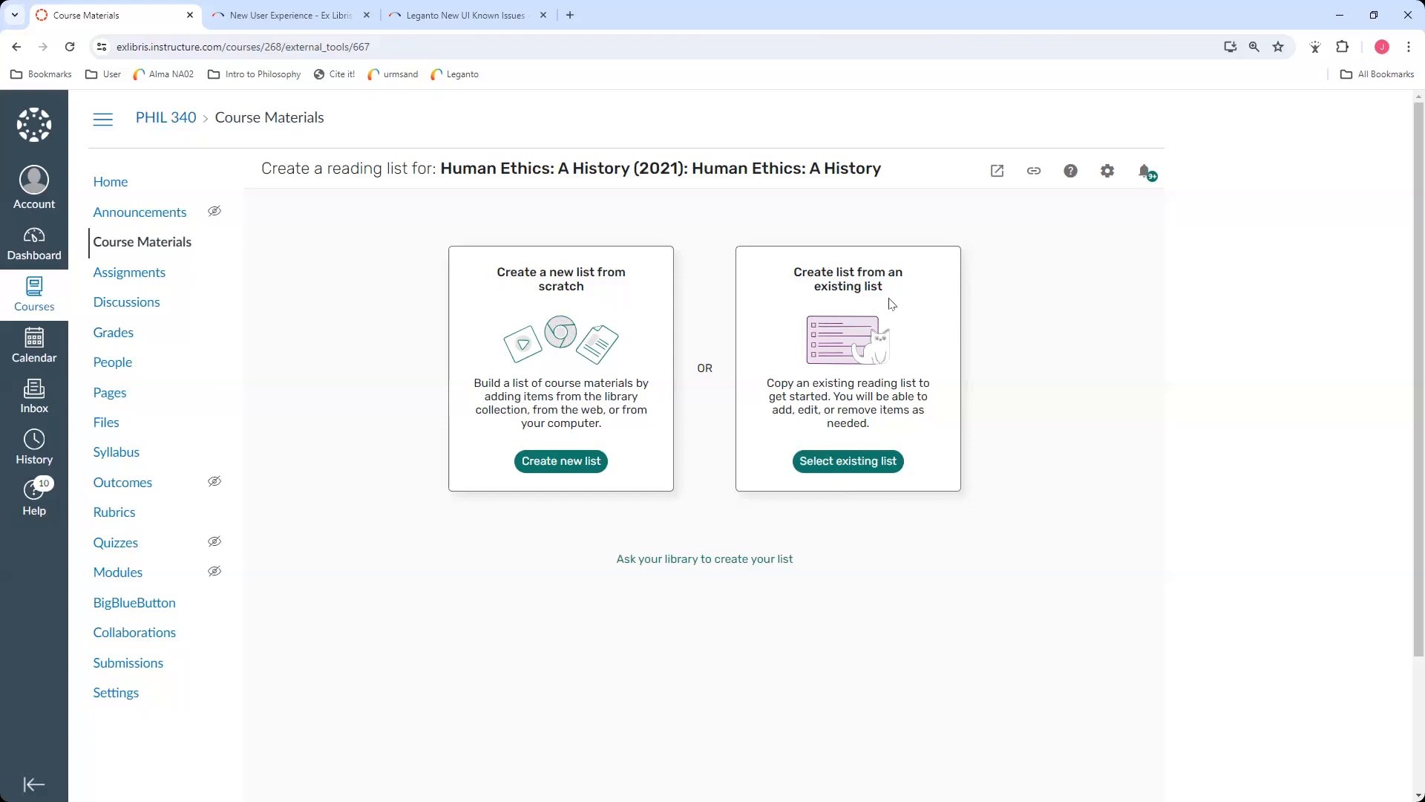
pyautogui.click(855, 461)
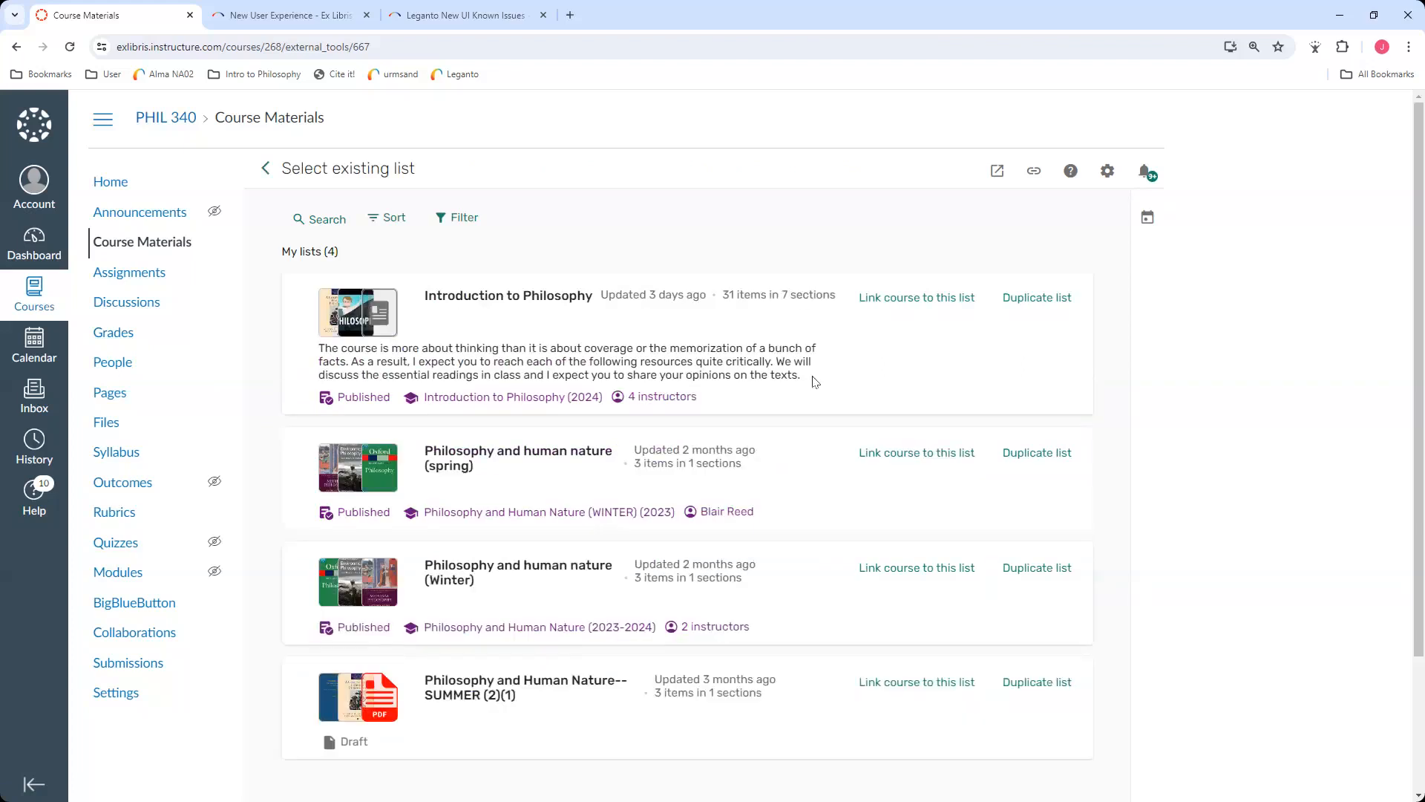
# Step: Look at the Webinars page of Leganto's New User Experience in the Ex Libris Knowledge Center and return to the Canvas course materials
pyautogui.click(305, 22)
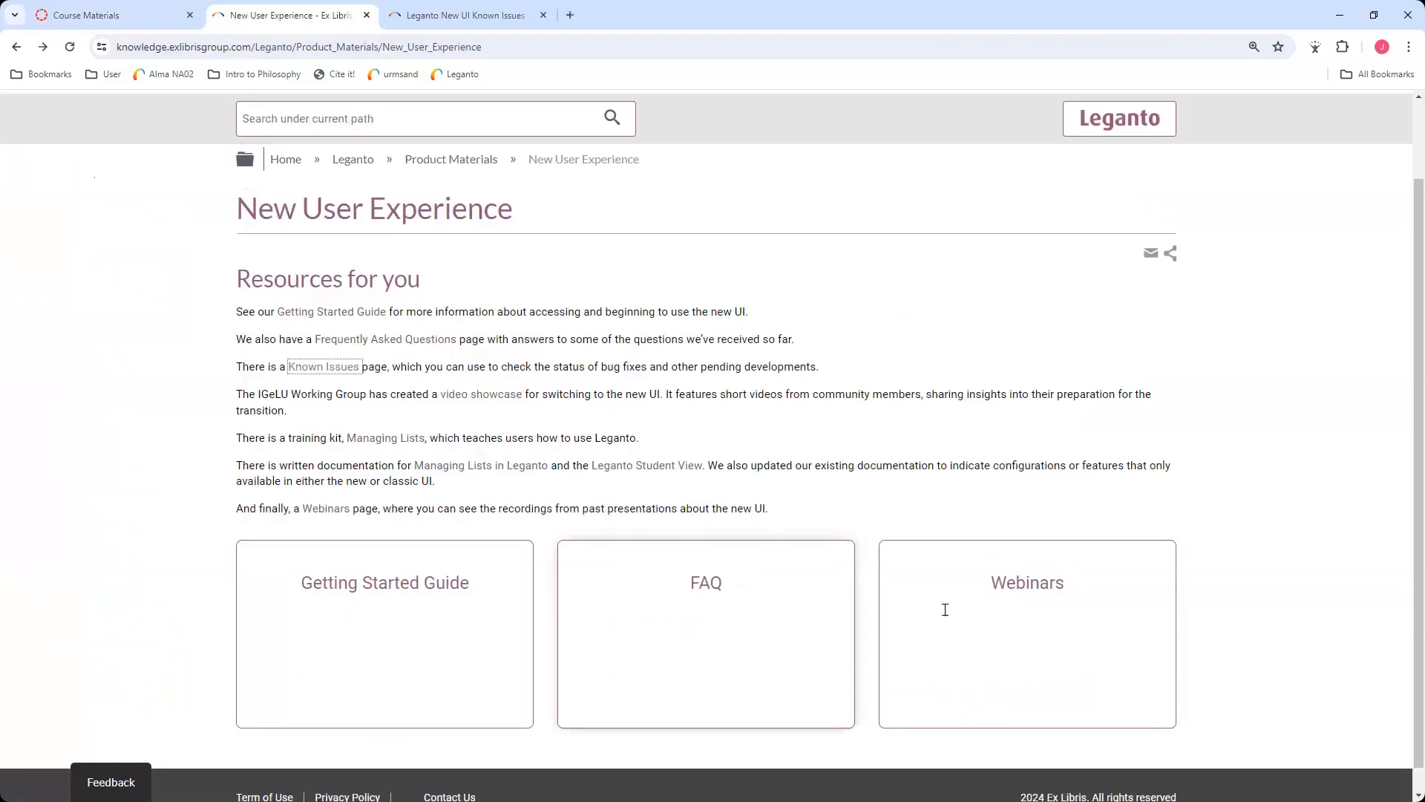
pyautogui.click(921, 580)
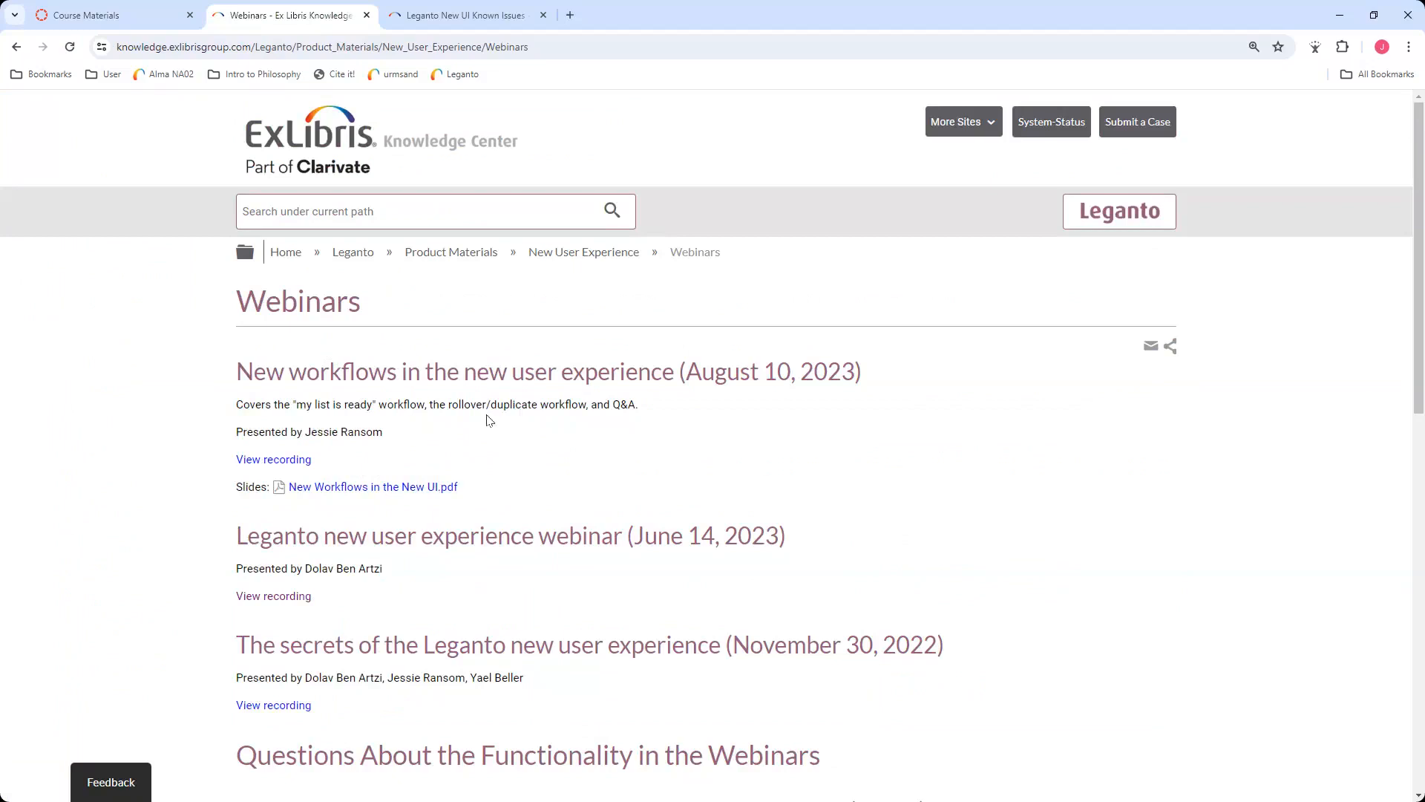
pyautogui.click(119, 16)
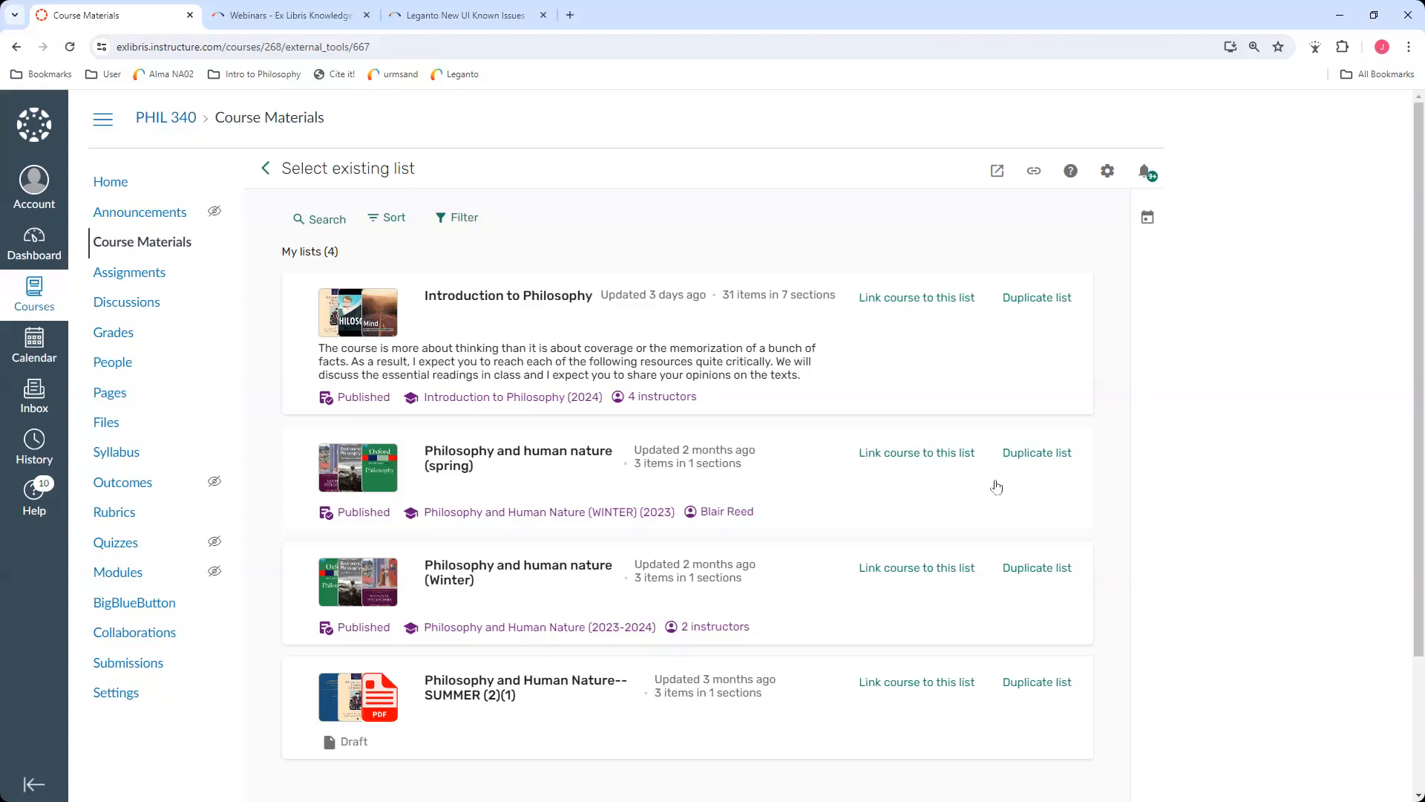
# Step: Start duplicating the Philosophy and human nature (spring) list and review the advanced settings for which fields are copied
pyautogui.click(1029, 458)
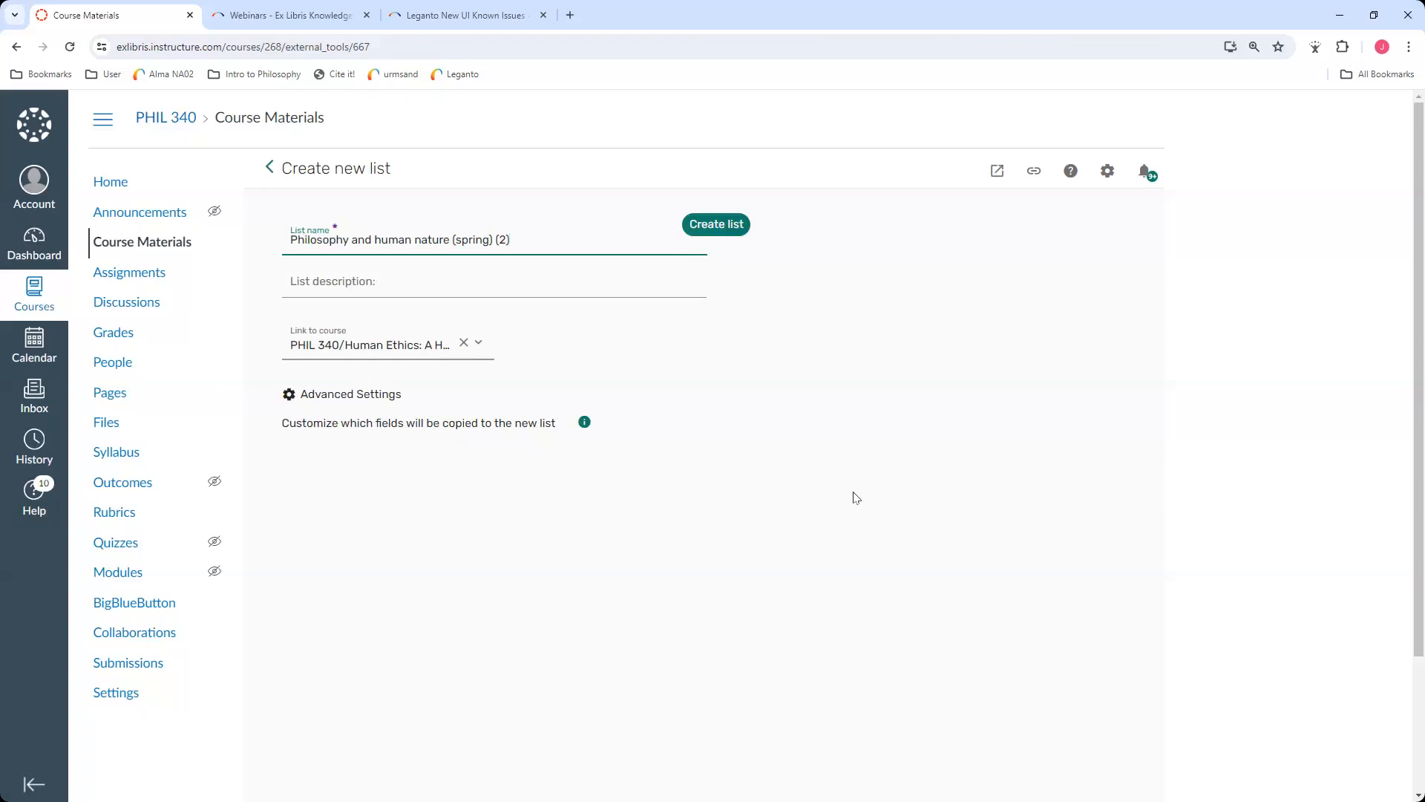
pyautogui.click(331, 402)
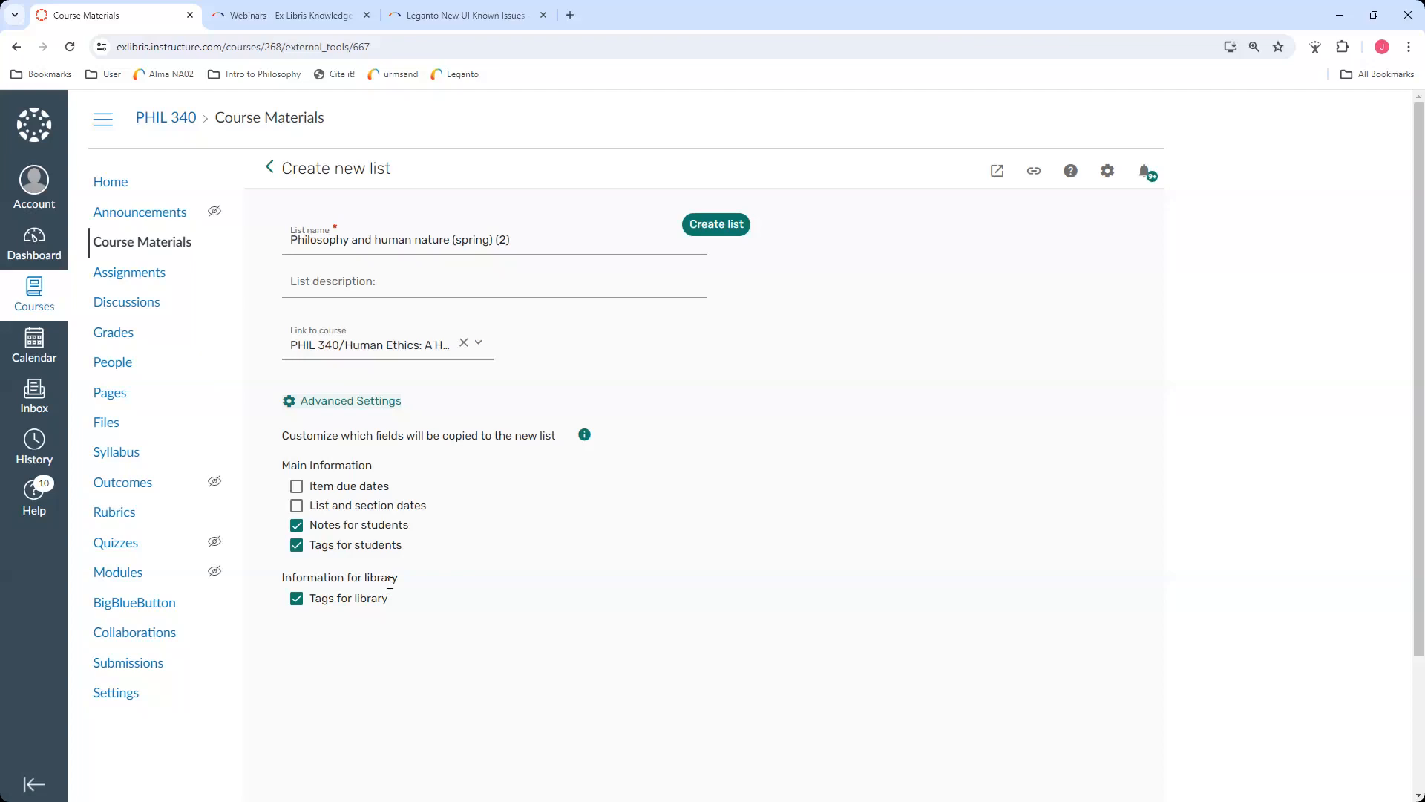
pyautogui.click(338, 405)
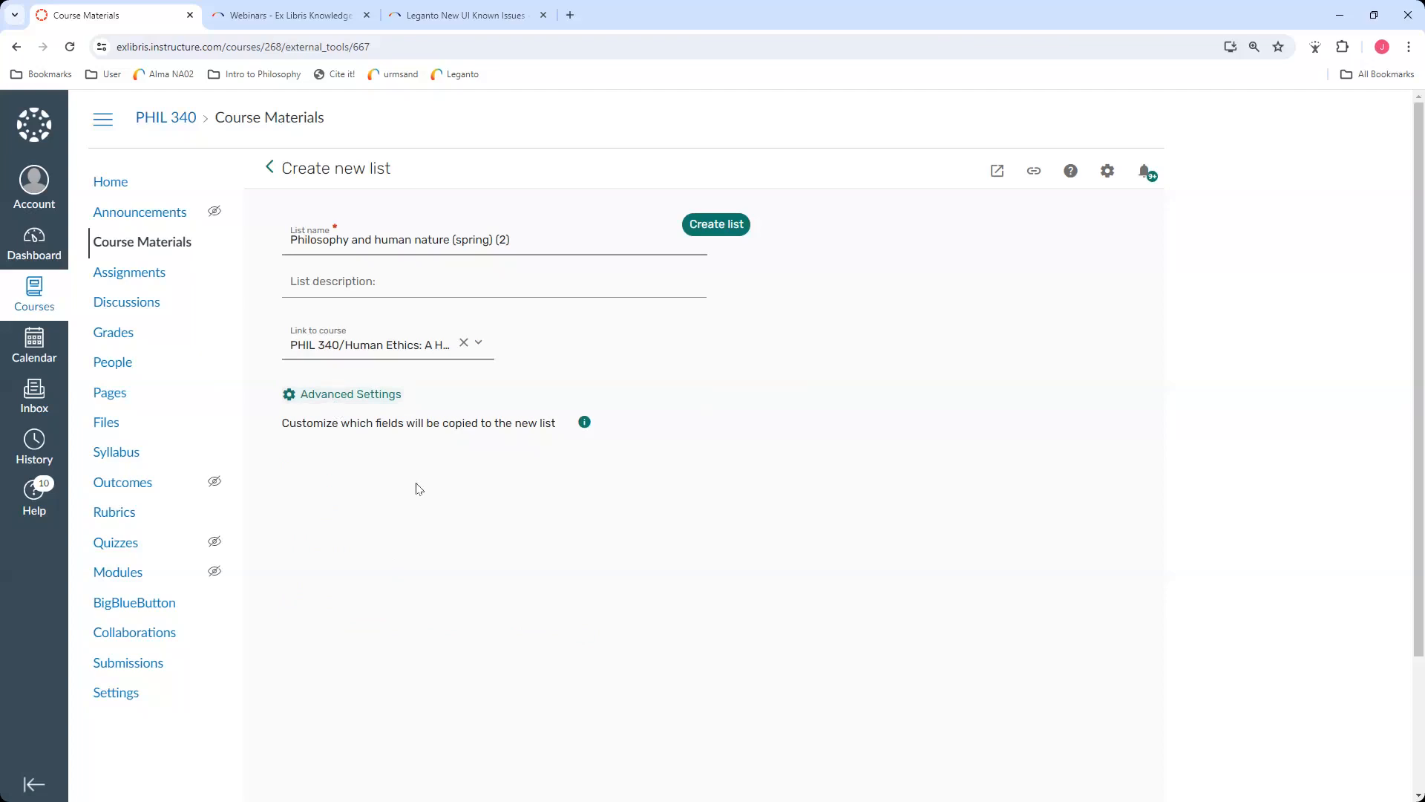
pyautogui.click(360, 394)
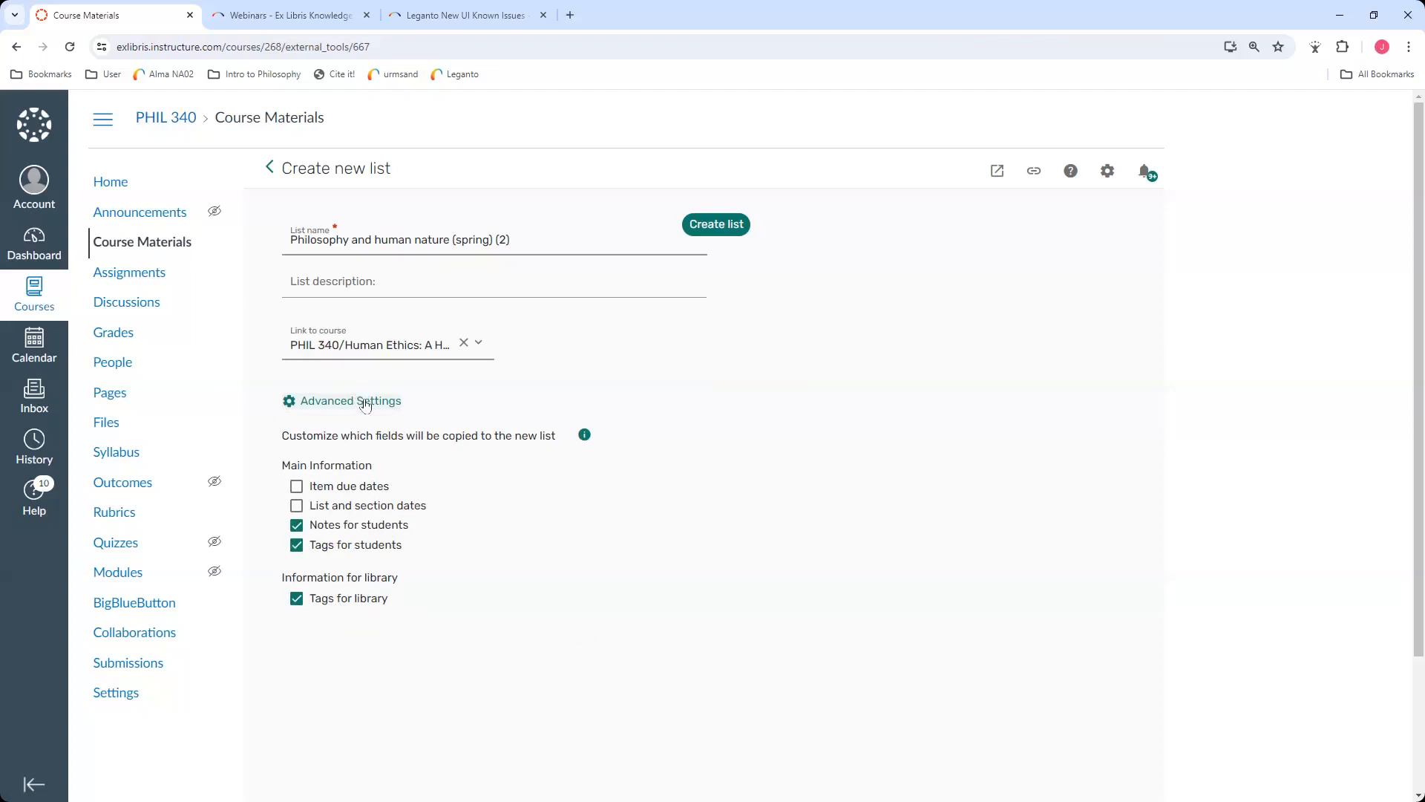
pyautogui.click(366, 402)
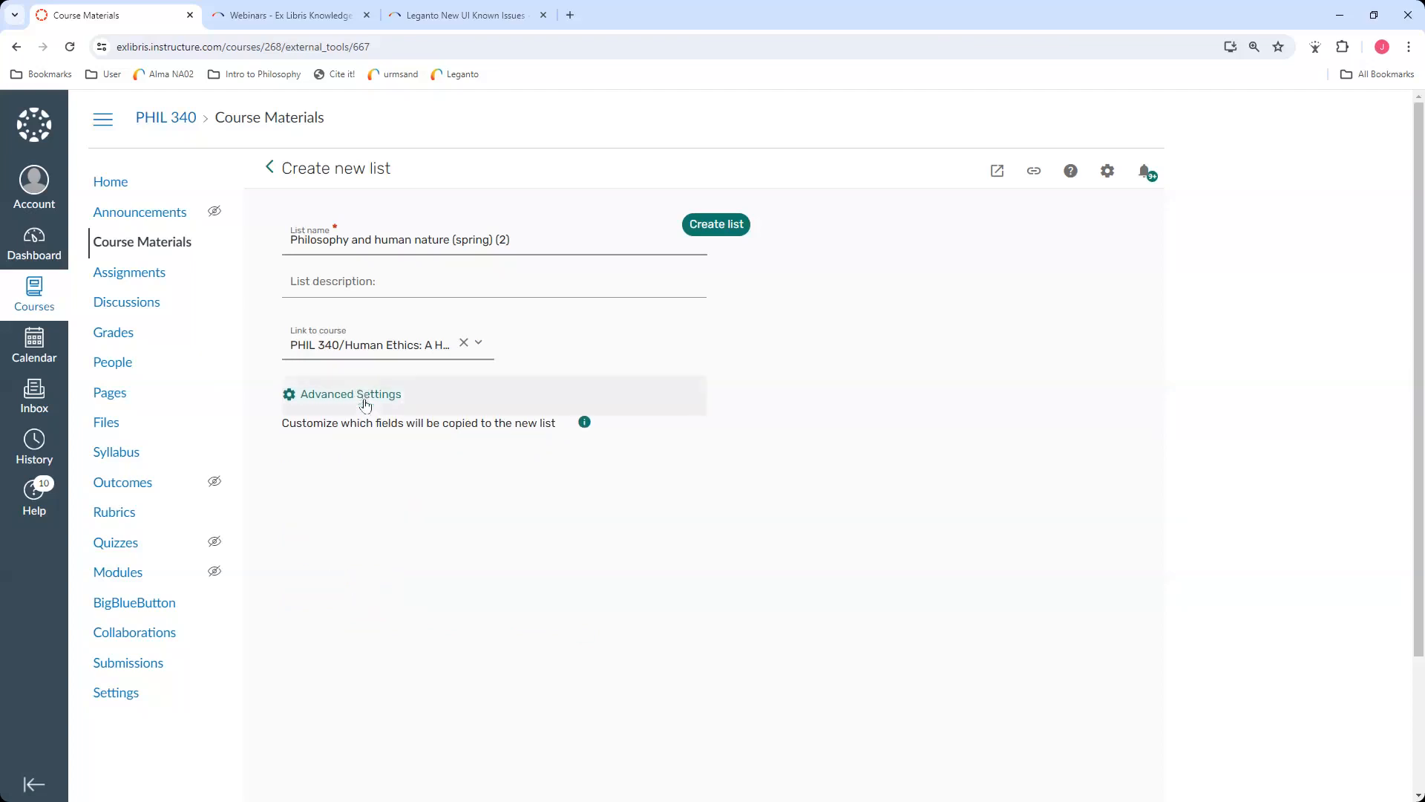